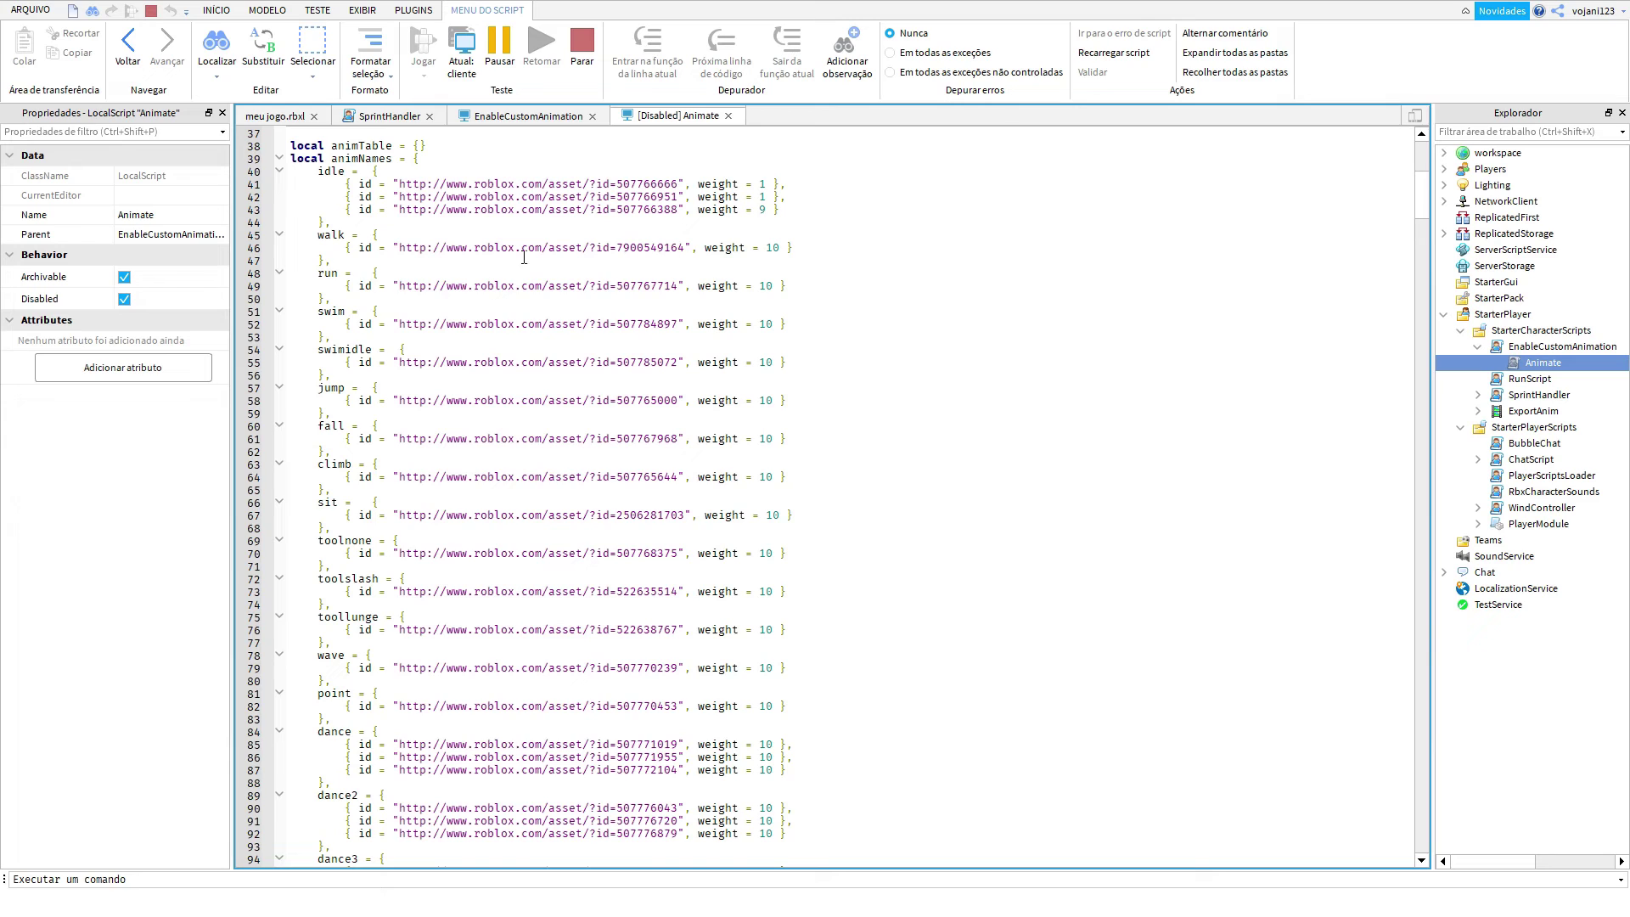
Close the open SprintHandler, EnableCustomAnimation and Animate script editors
click(391, 123)
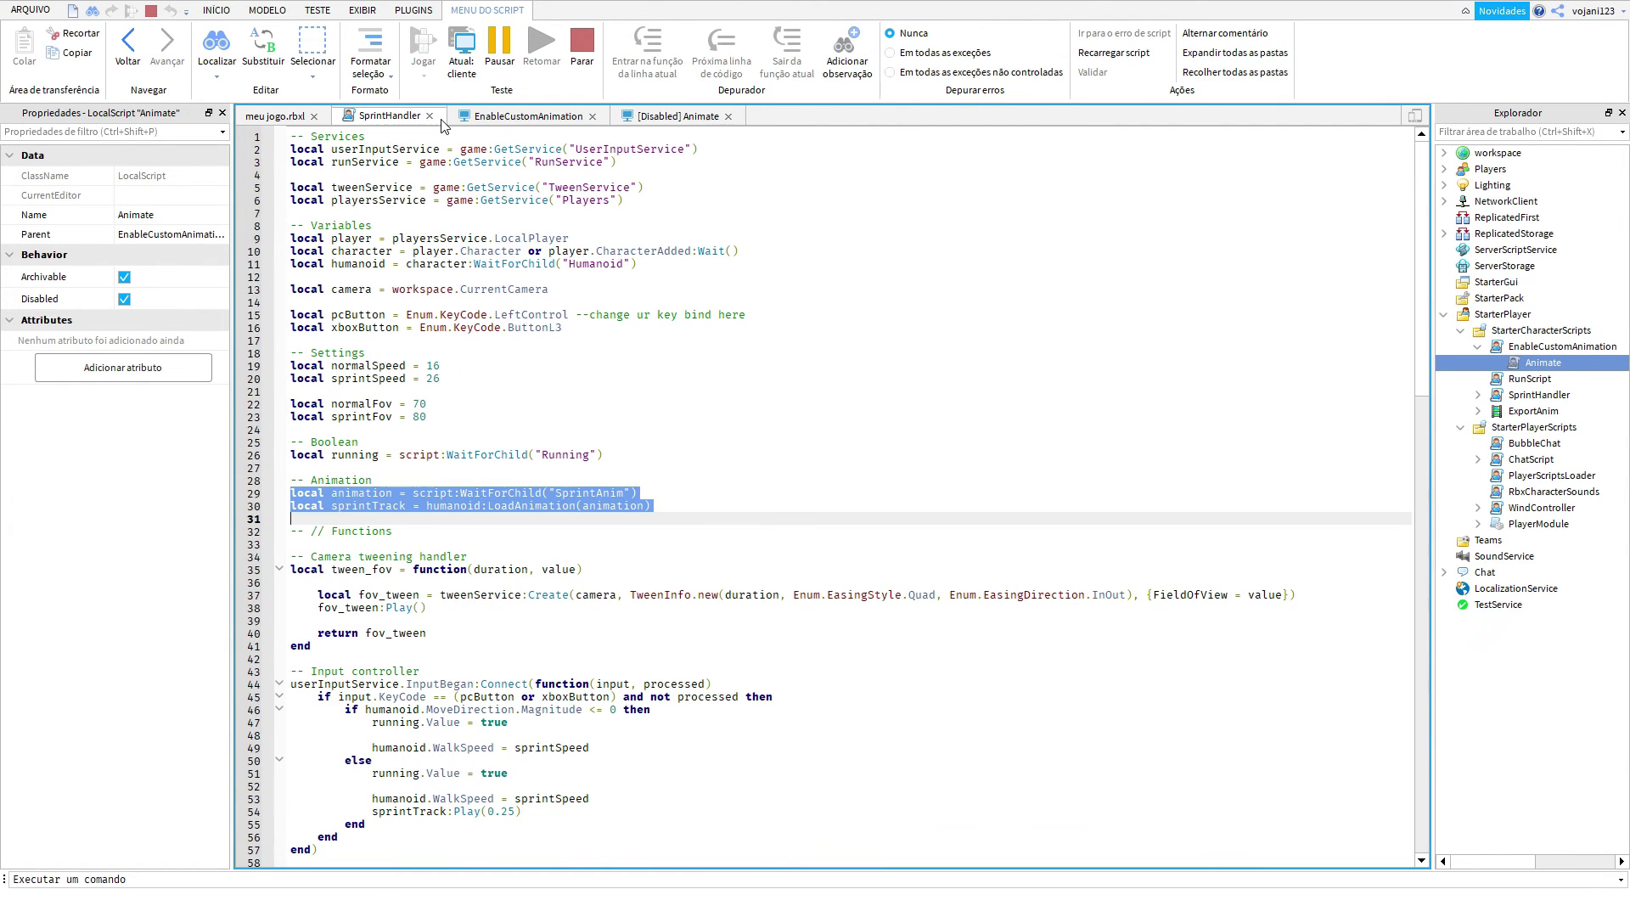
click(431, 117)
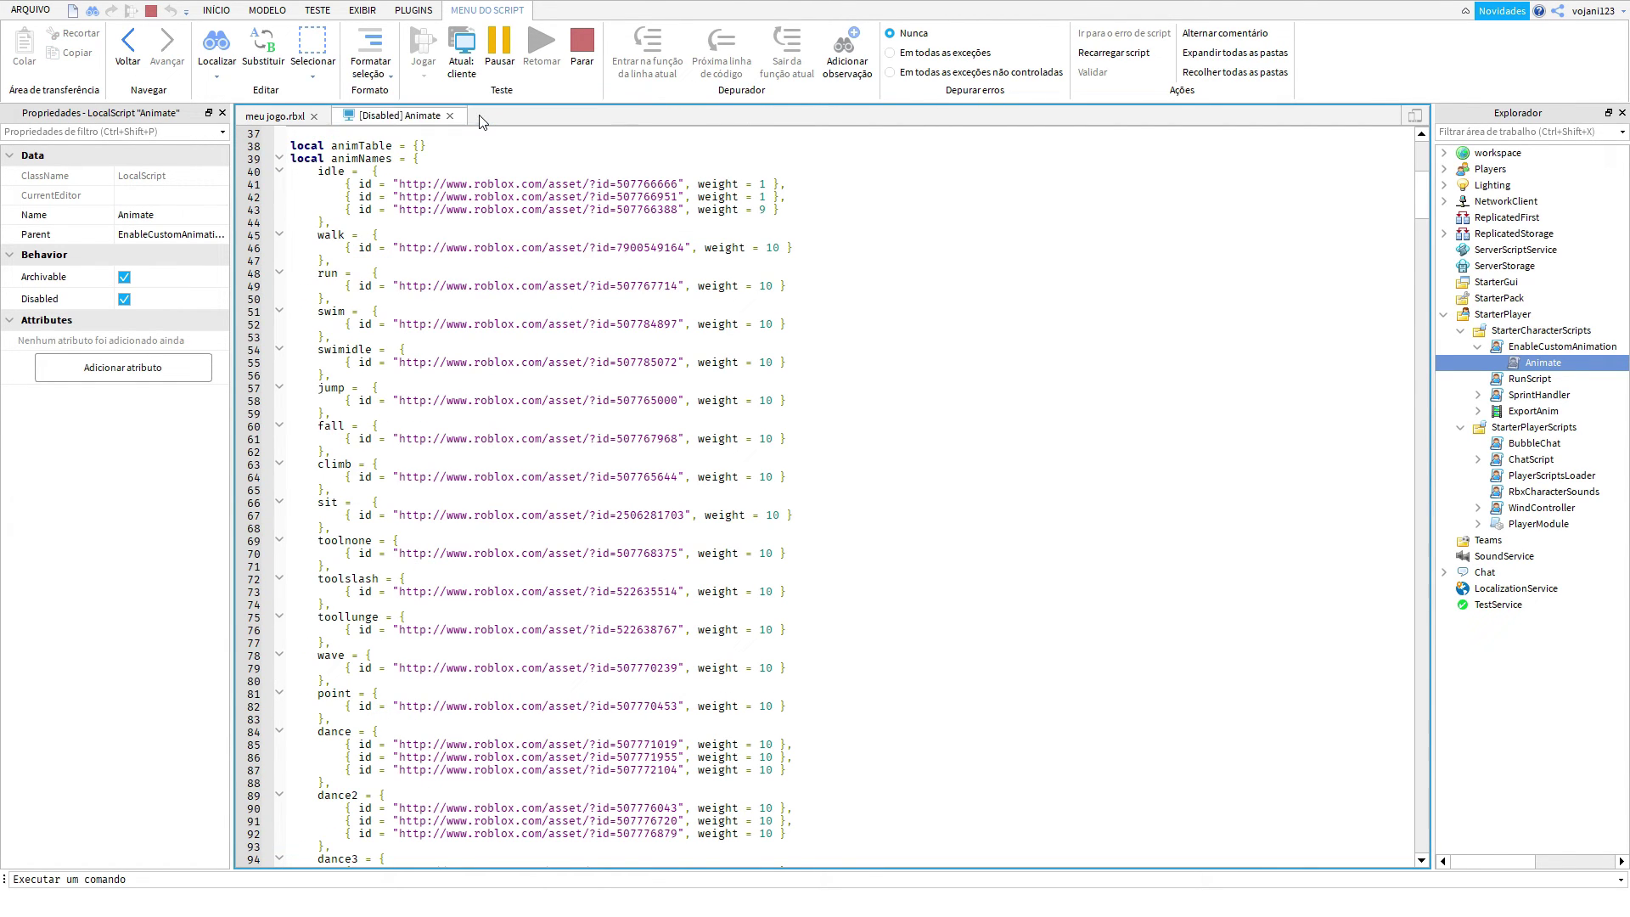
click(451, 115)
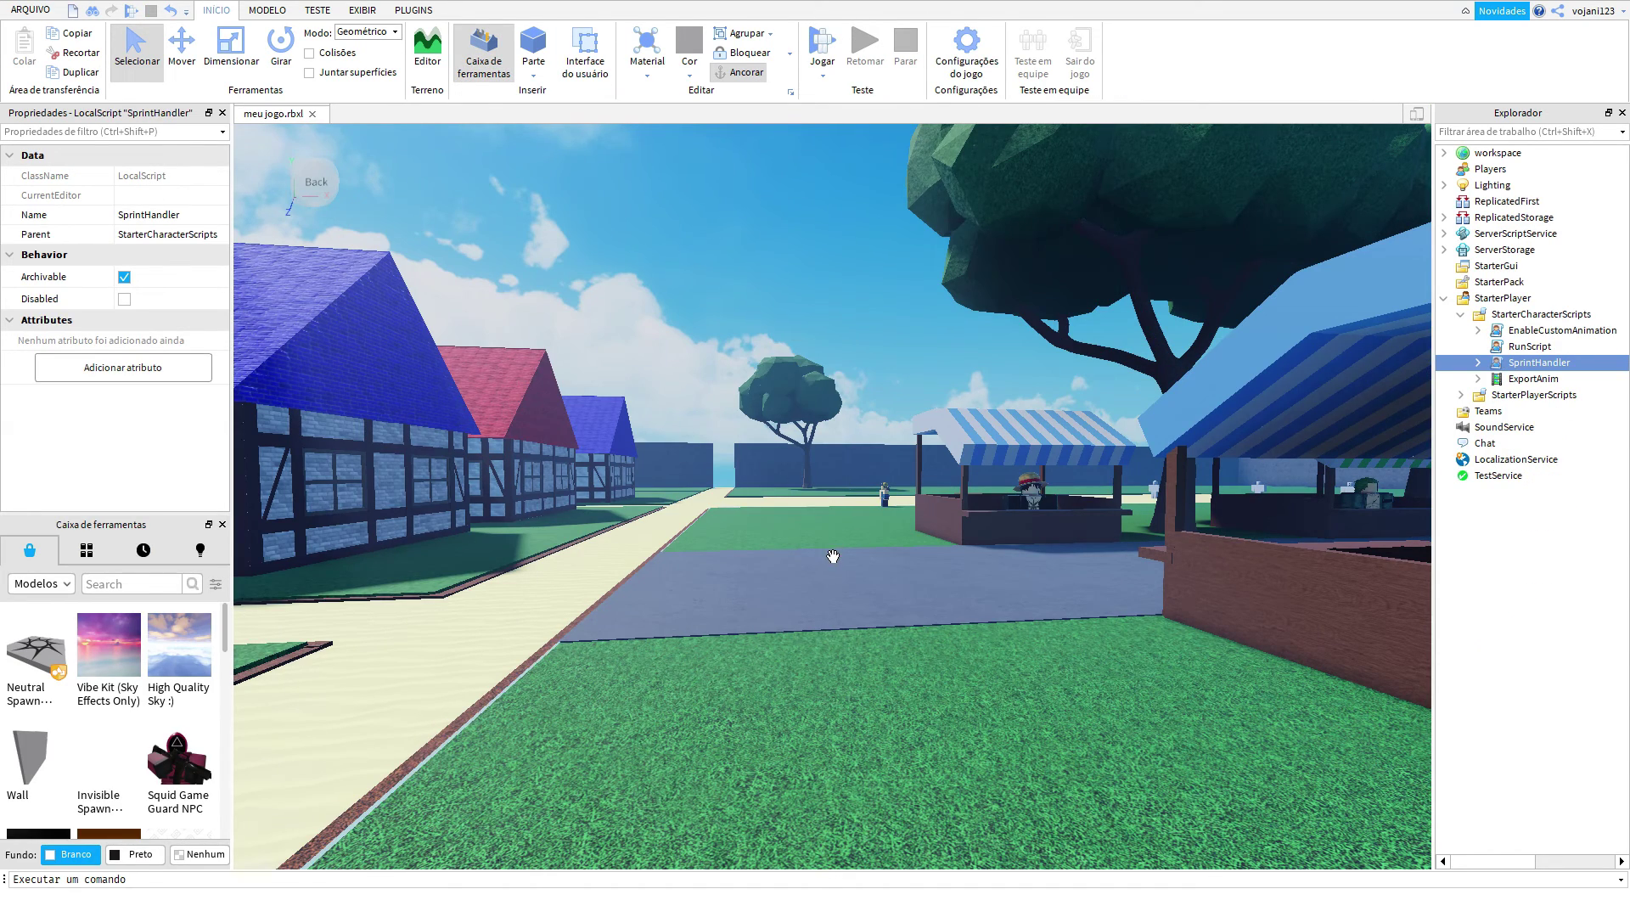
Examine the map from the village path and market stalls to the sand circle on the raised grass area
key(w)
right_drag(833, 556, 800, 528)
key(d)
key(w)
key(w)
key(w)
key(w)
key(s)
key(s)
right_drag(1045, 625, 730, 355)
key(w)
key(w)
key(s)
key(s)
key(d)
key(w)
key(s)
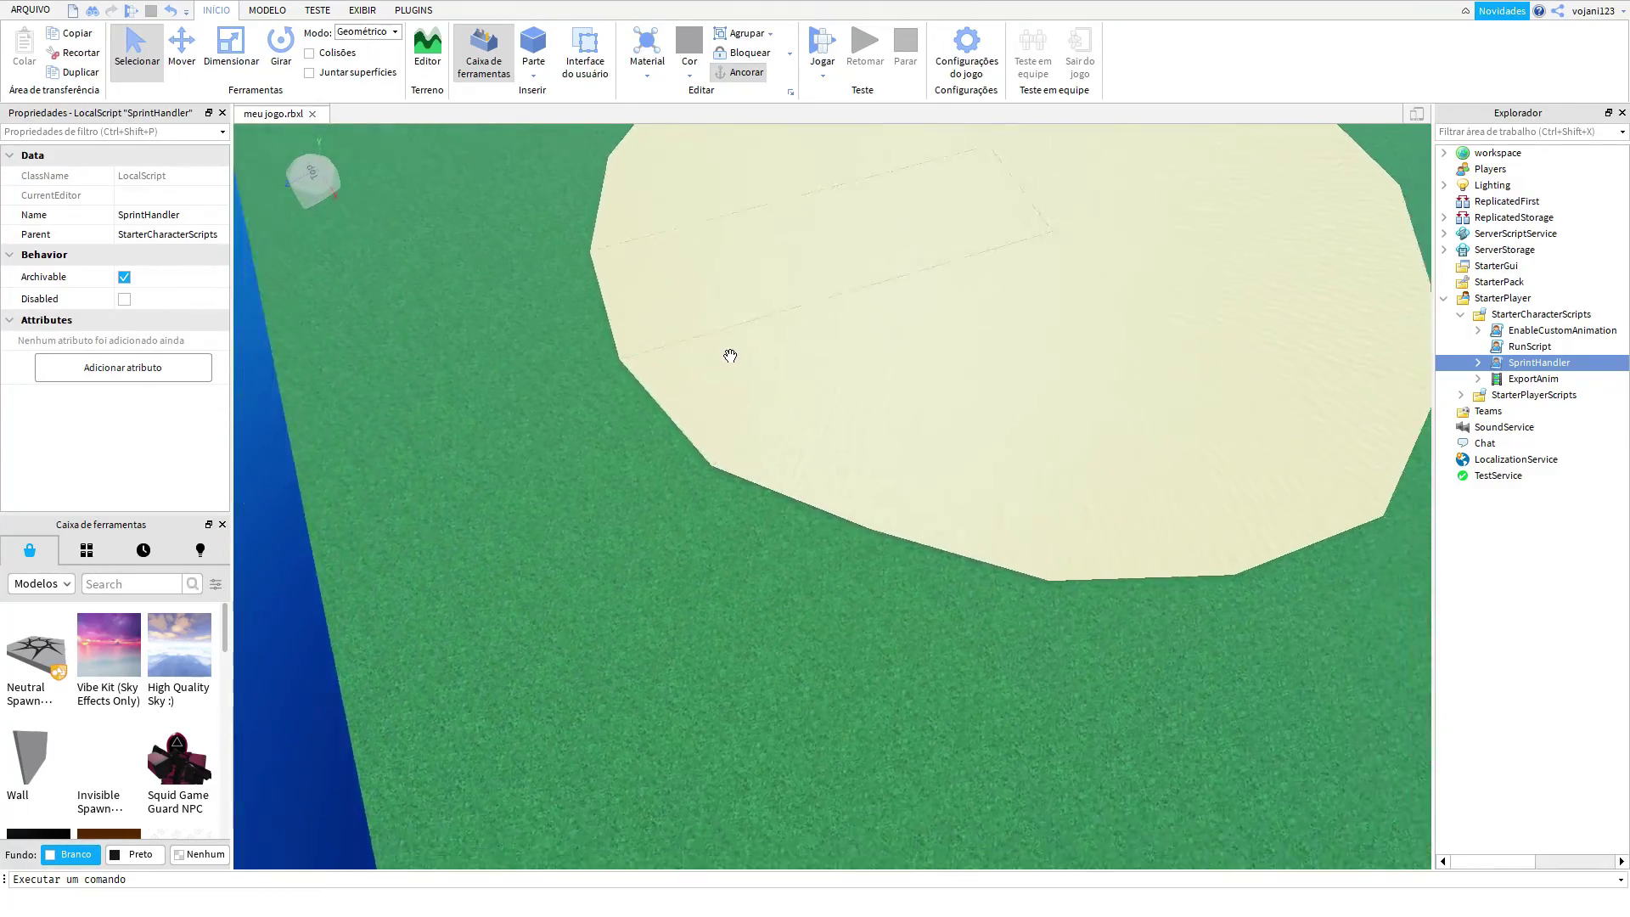
Inspect the sand circle from above and the edges and dark space around the raised grass platform
scroll(731, 356, down, 5)
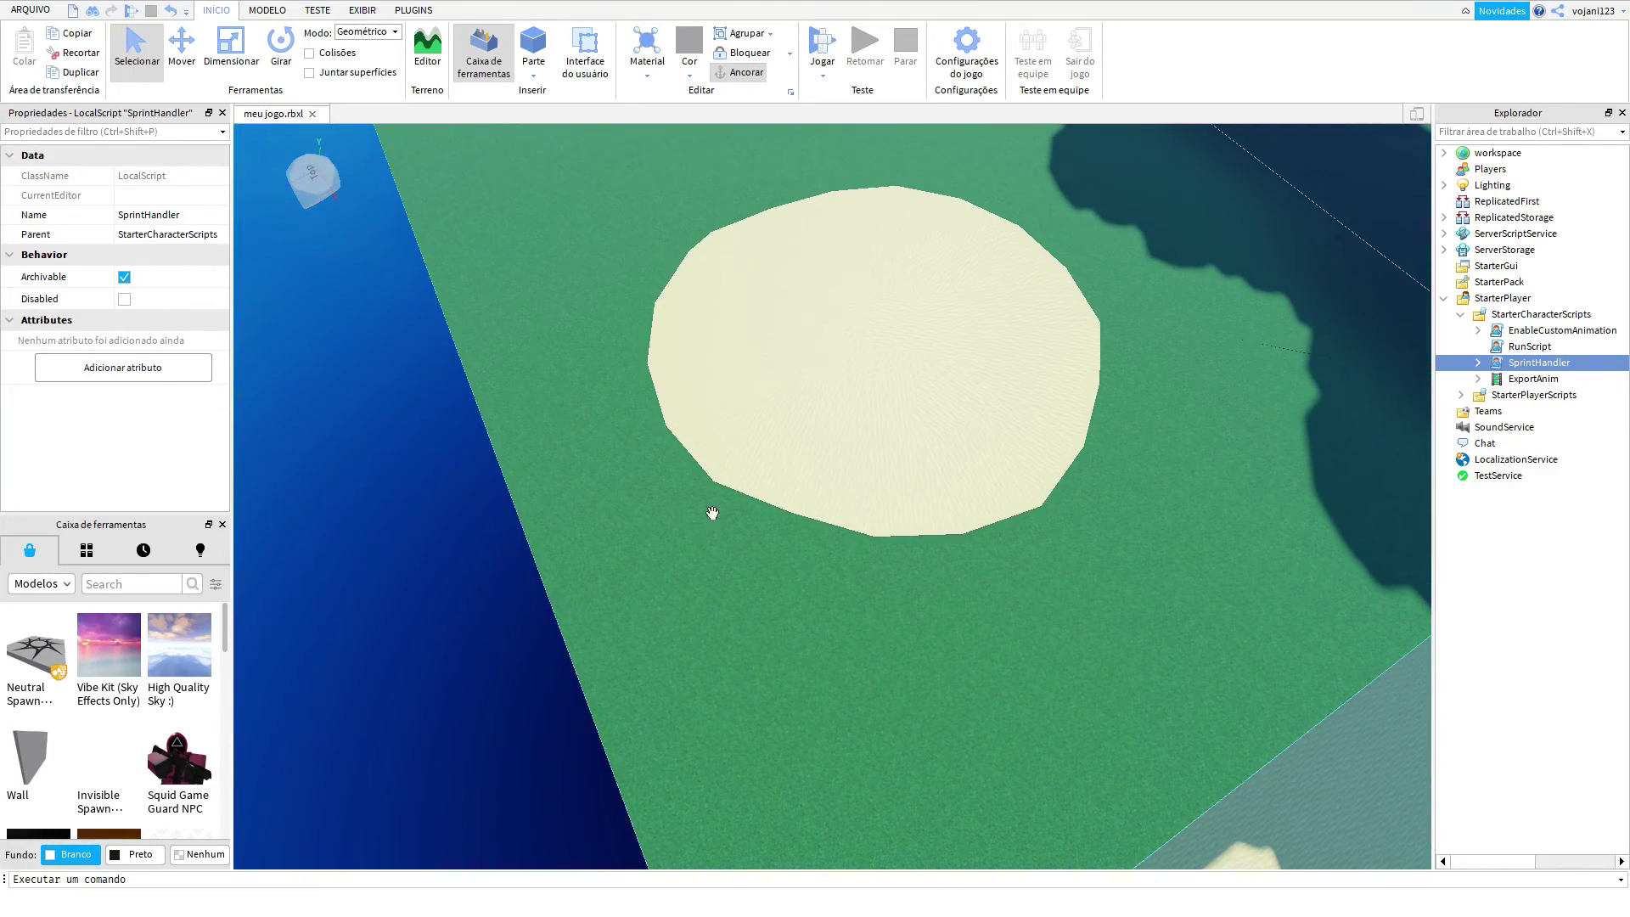
right_drag(902, 390, 902, 390)
key(s)
key(a)
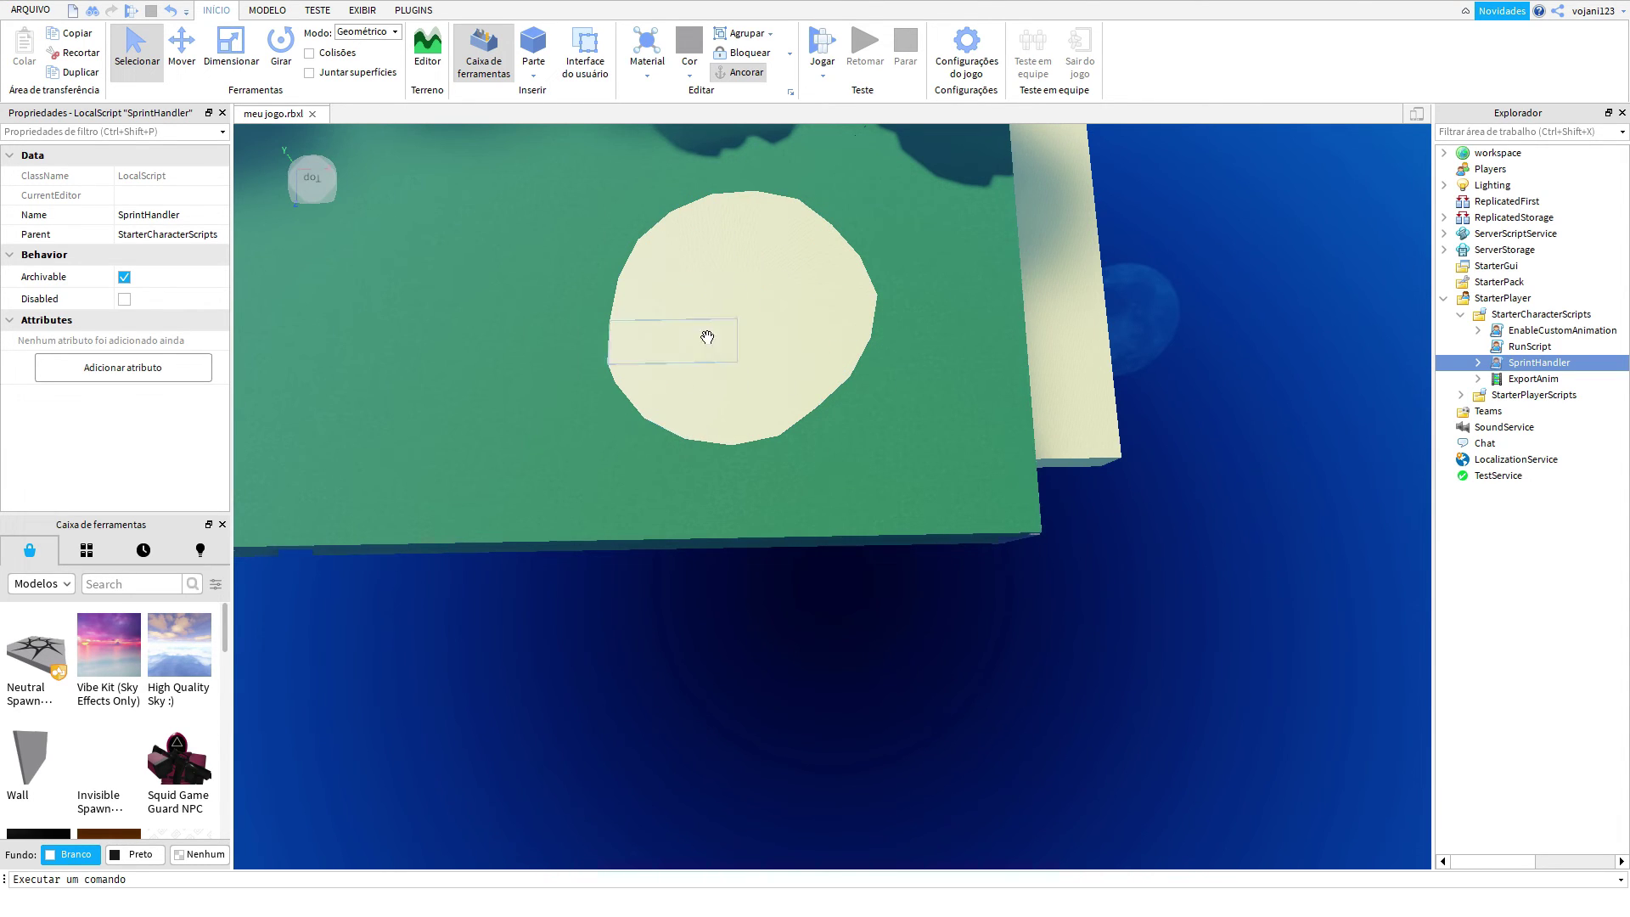
key(w)
right_drag(958, 472, 865, 460)
key(s)
key(w)
key(d)
key(a)
key(w)
key(w)
key(w)
key(s)
key(s)
key(a)
key(w)
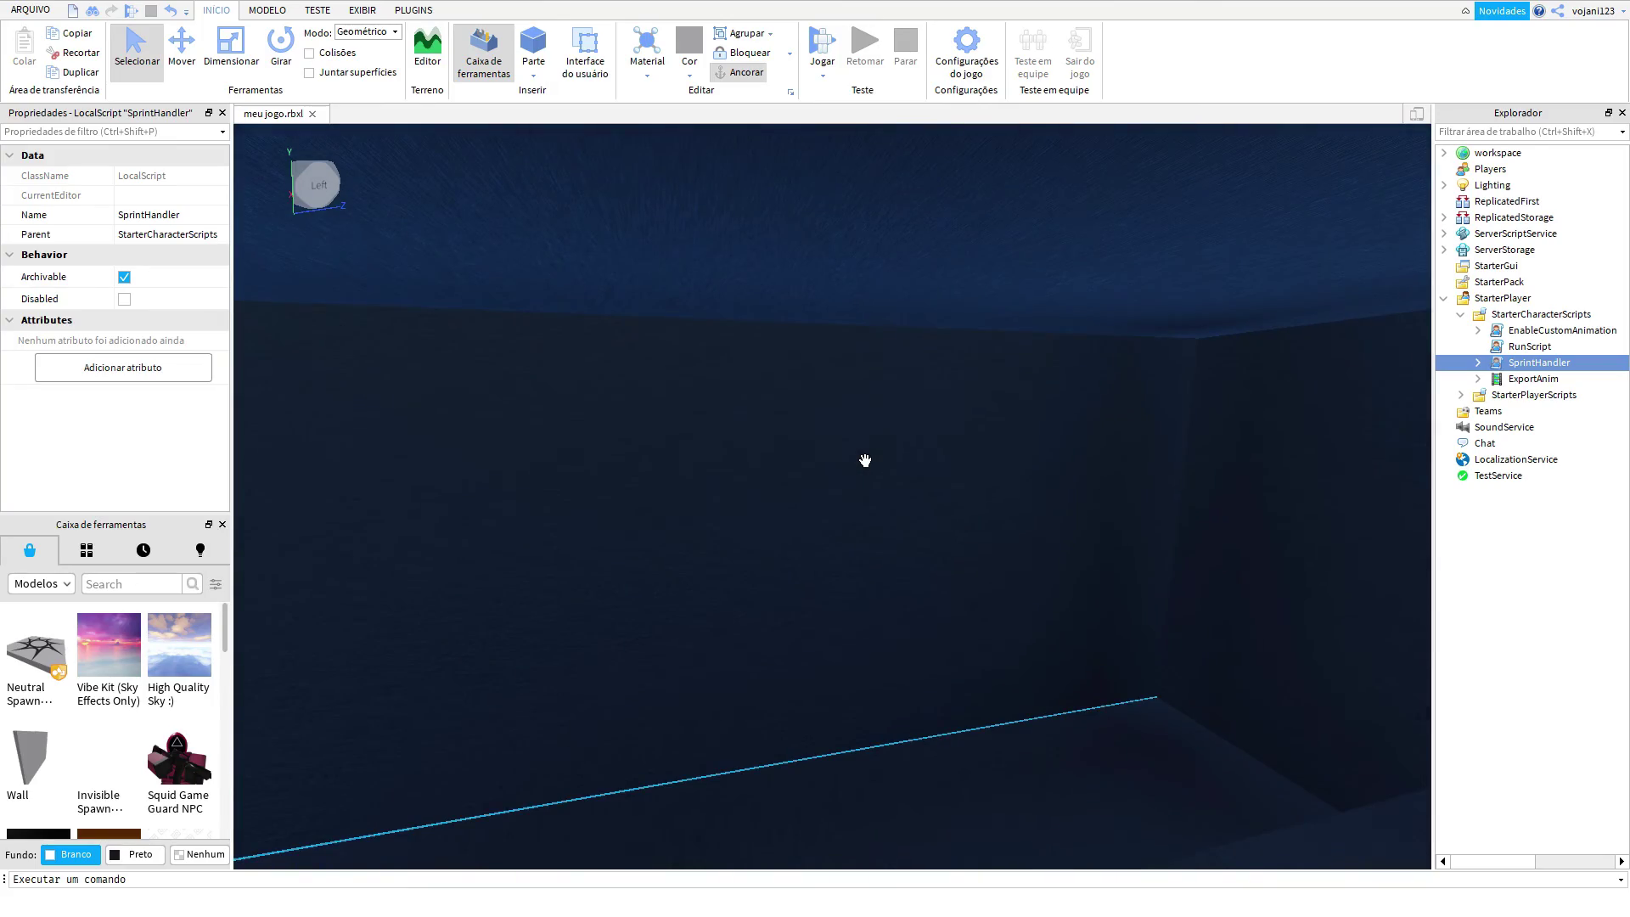
Examine the island's outer edge, its stone wall, and the rows of coloured-roof houses along the paths
right_drag(865, 460, 984, 651)
key(w)
key(w)
key(w)
key(w)
key(s)
key(d)
key(a)
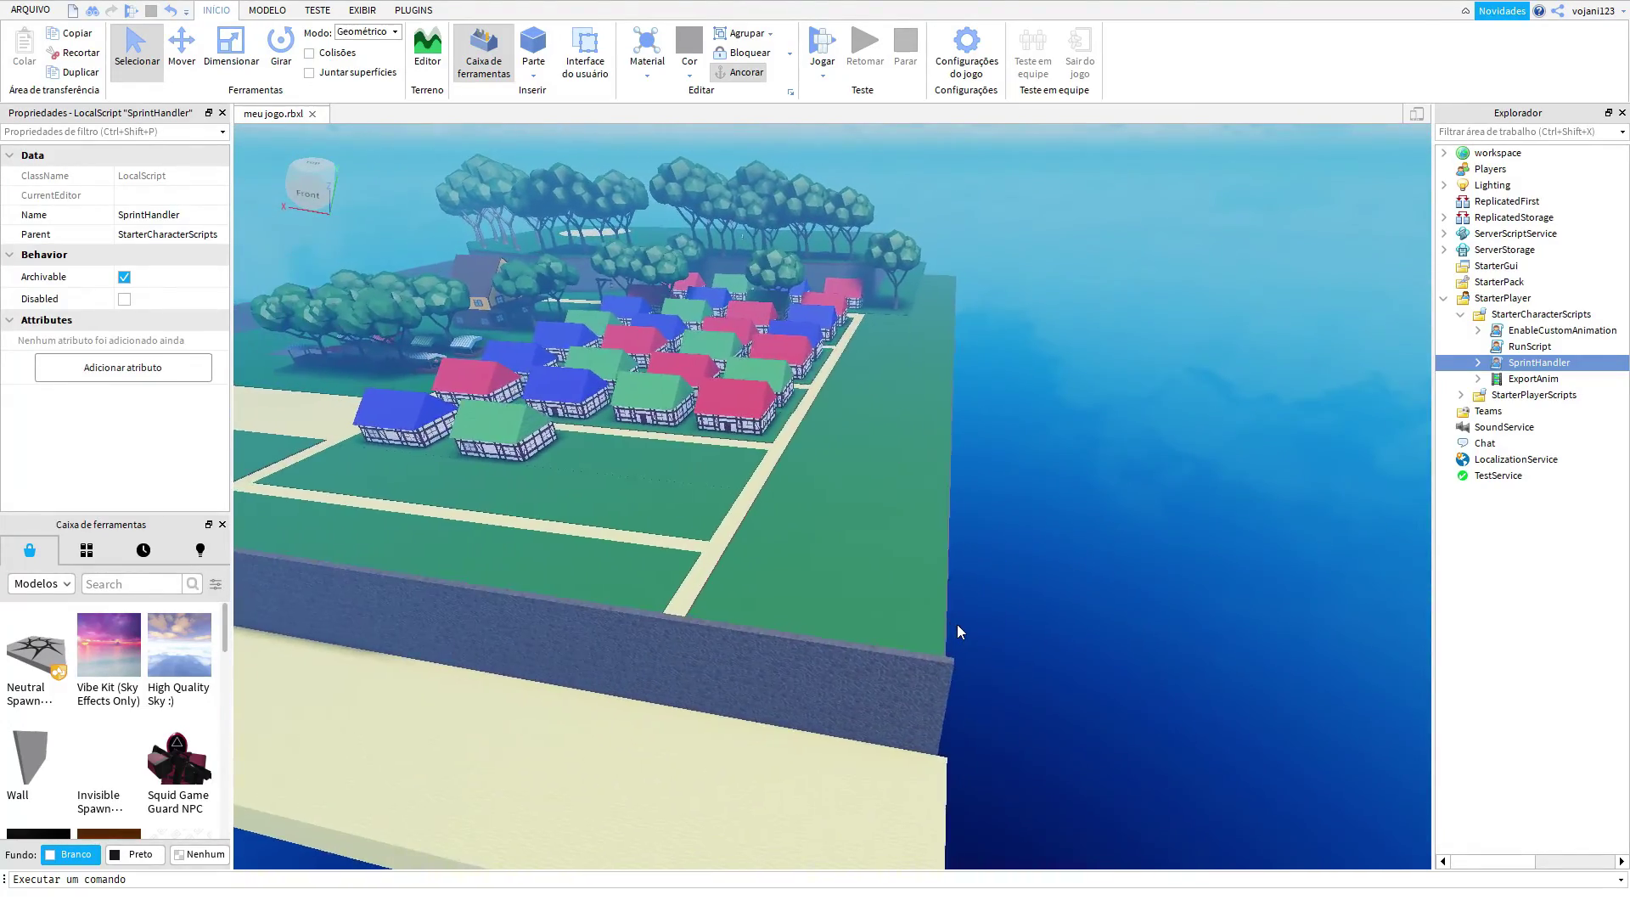
key(d)
key(w)
middle_drag(899, 528, 771, 491)
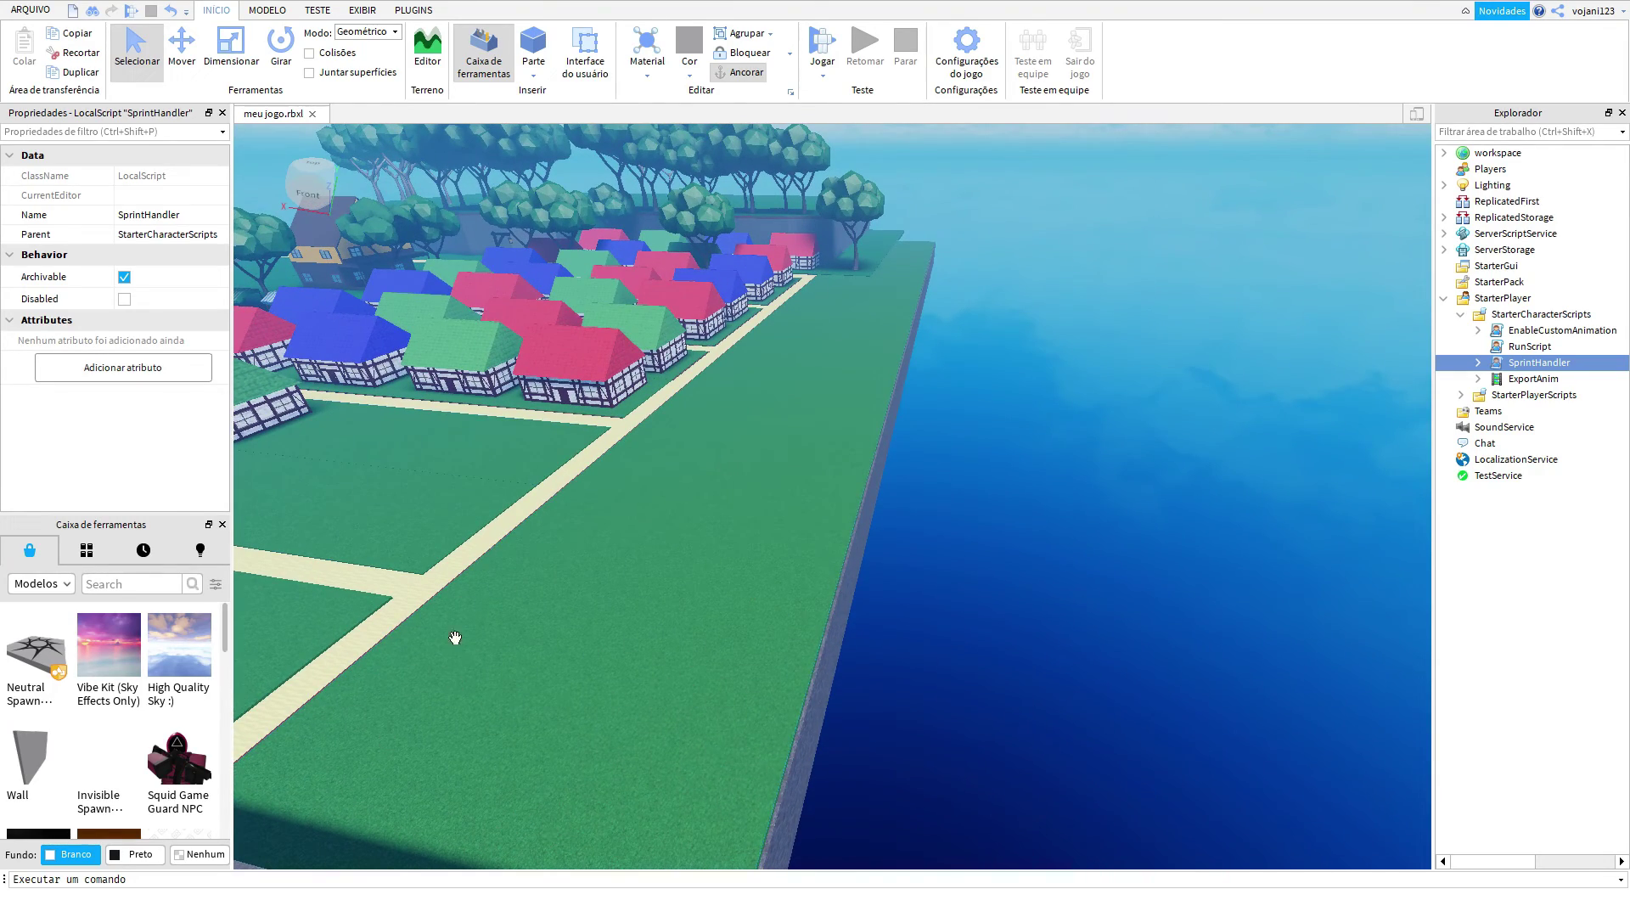
right_drag(960, 459, 960, 460)
key(d)
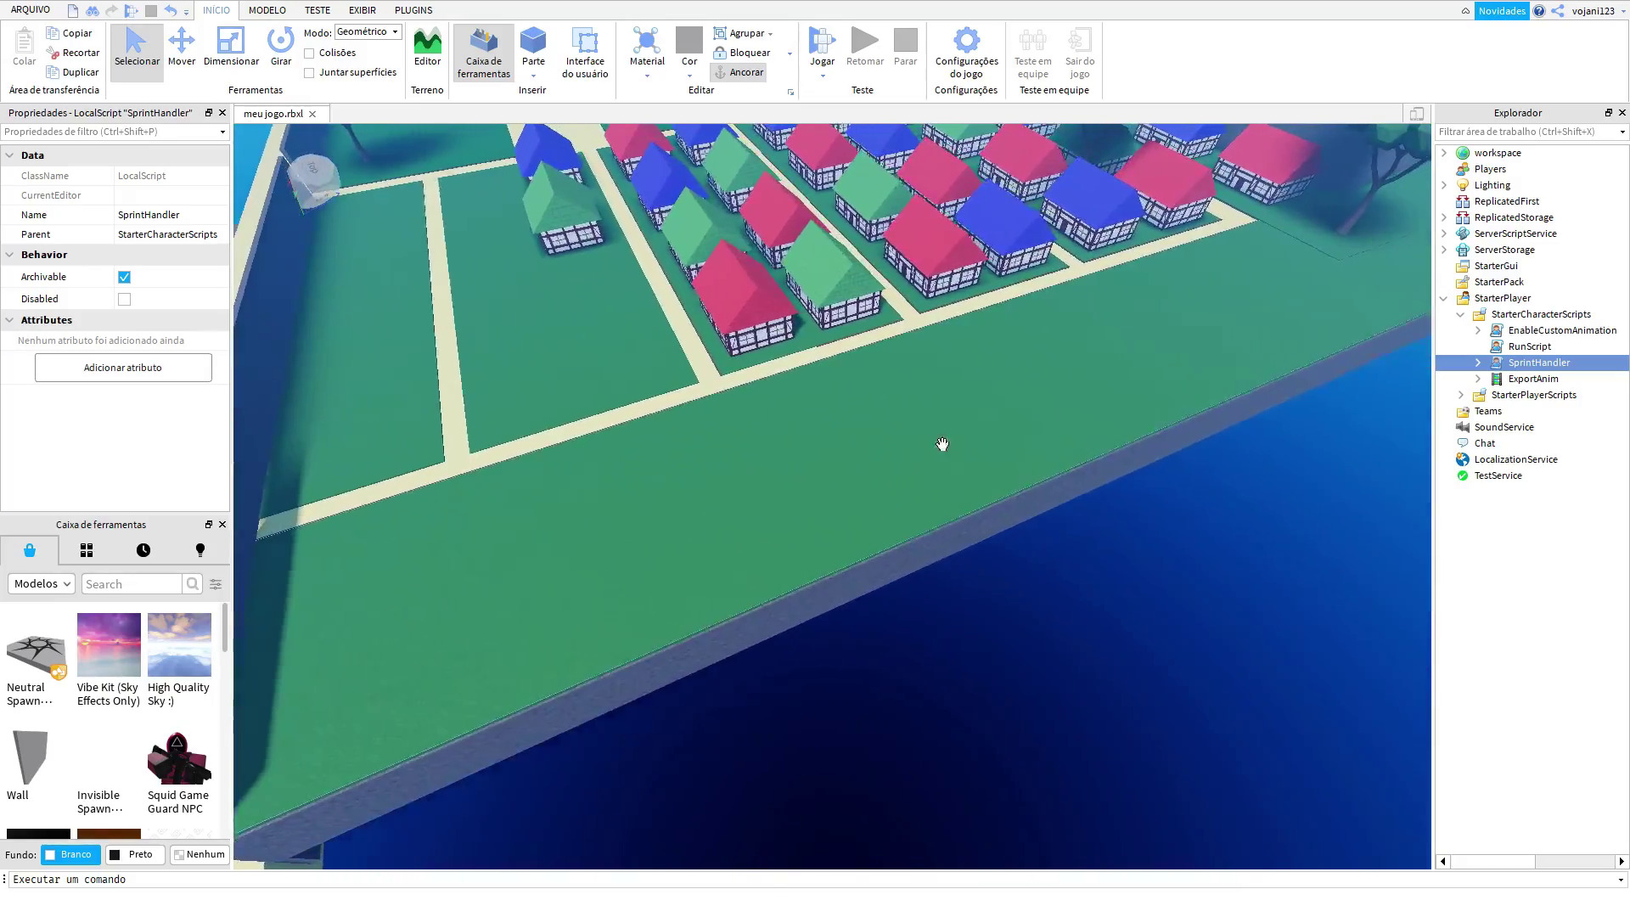
right_drag(959, 527, 958, 528)
scroll(958, 527, up, 15)
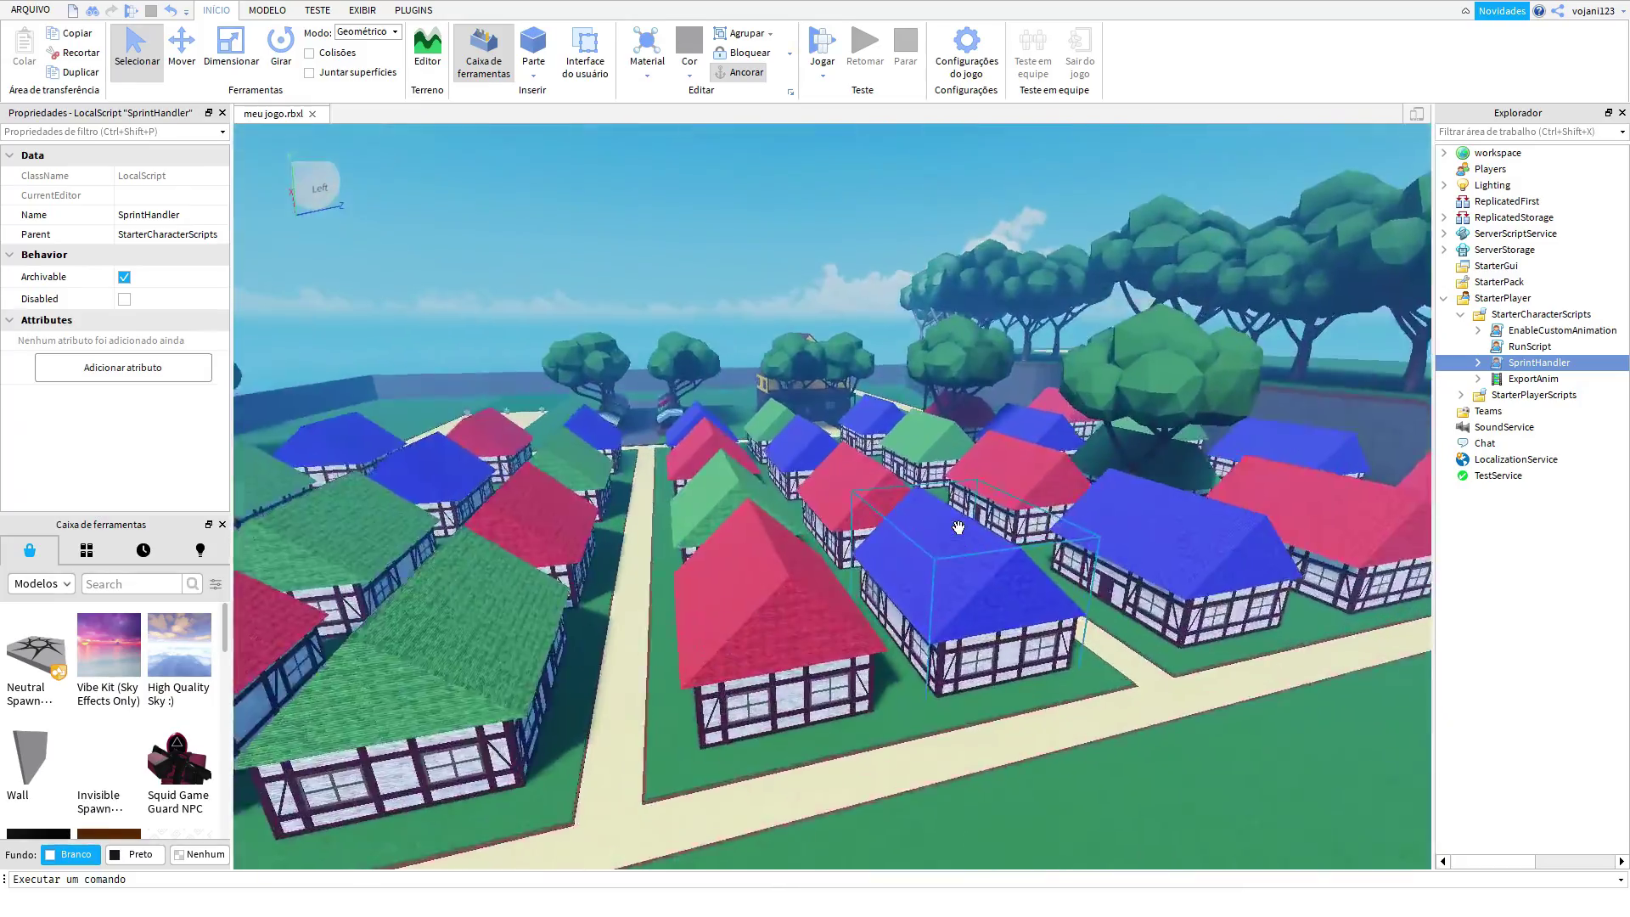
scroll(931, 501, up, 15)
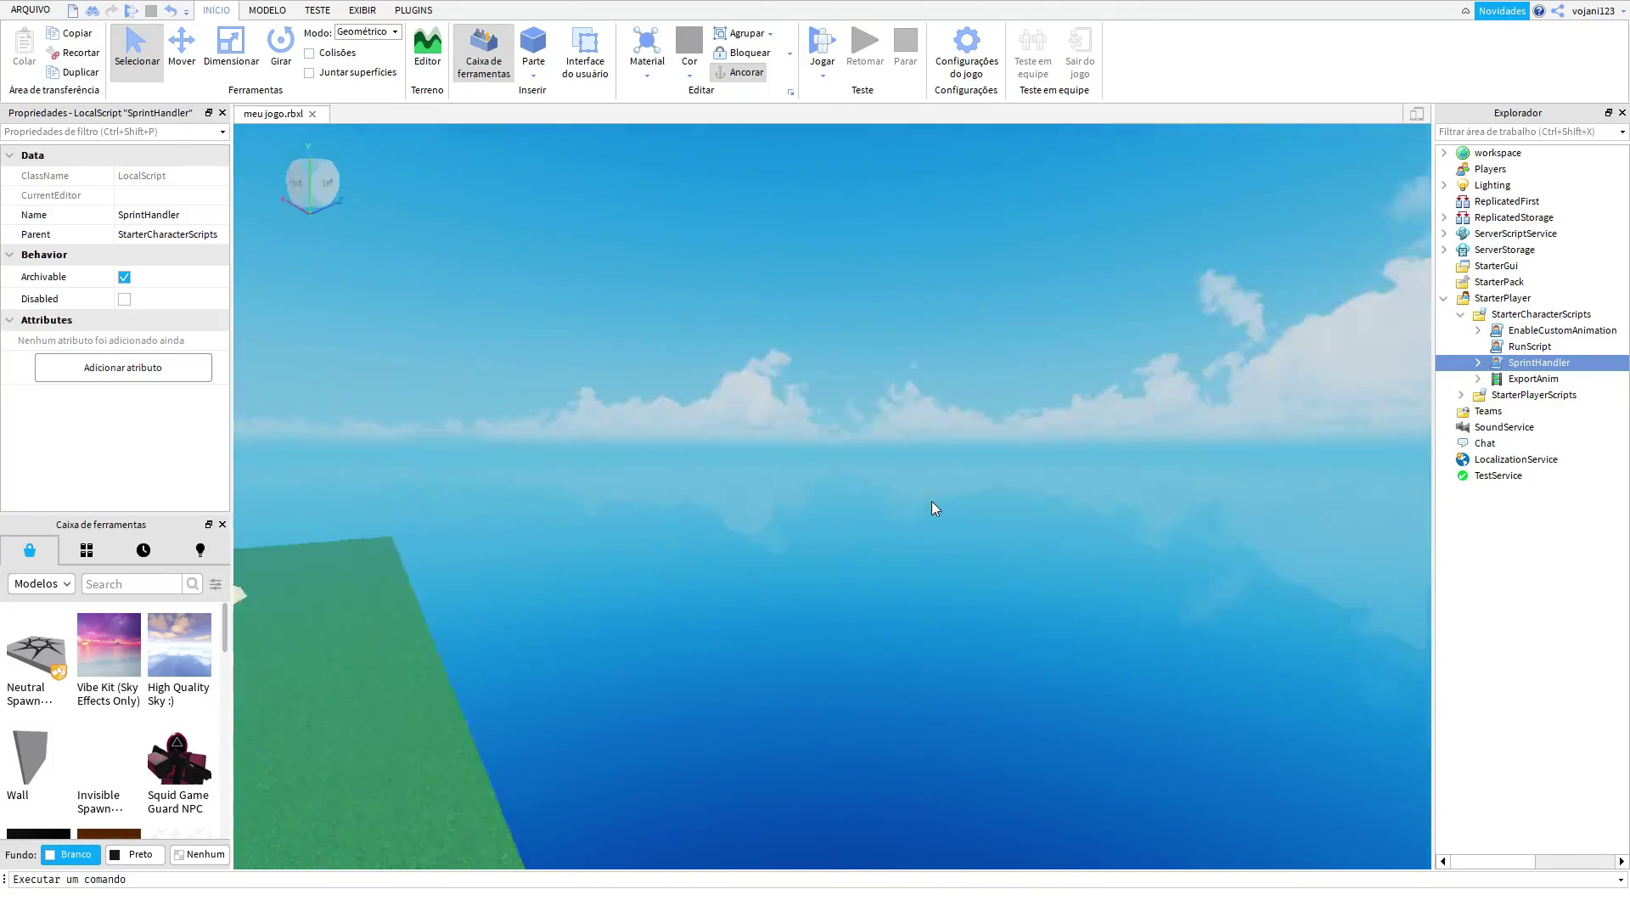
Inspect the outer sides of the raised platform and the lower grass ground beside its stone wall
right_drag(931, 501, 858, 497)
scroll(956, 528, up, 5)
scroll(930, 501, up, 5)
scroll(930, 501, up, 5)
scroll(957, 528, down, 5)
key(s)
key(d)
key(w)
key(w)
middle_drag(853, 452, 1115, 564)
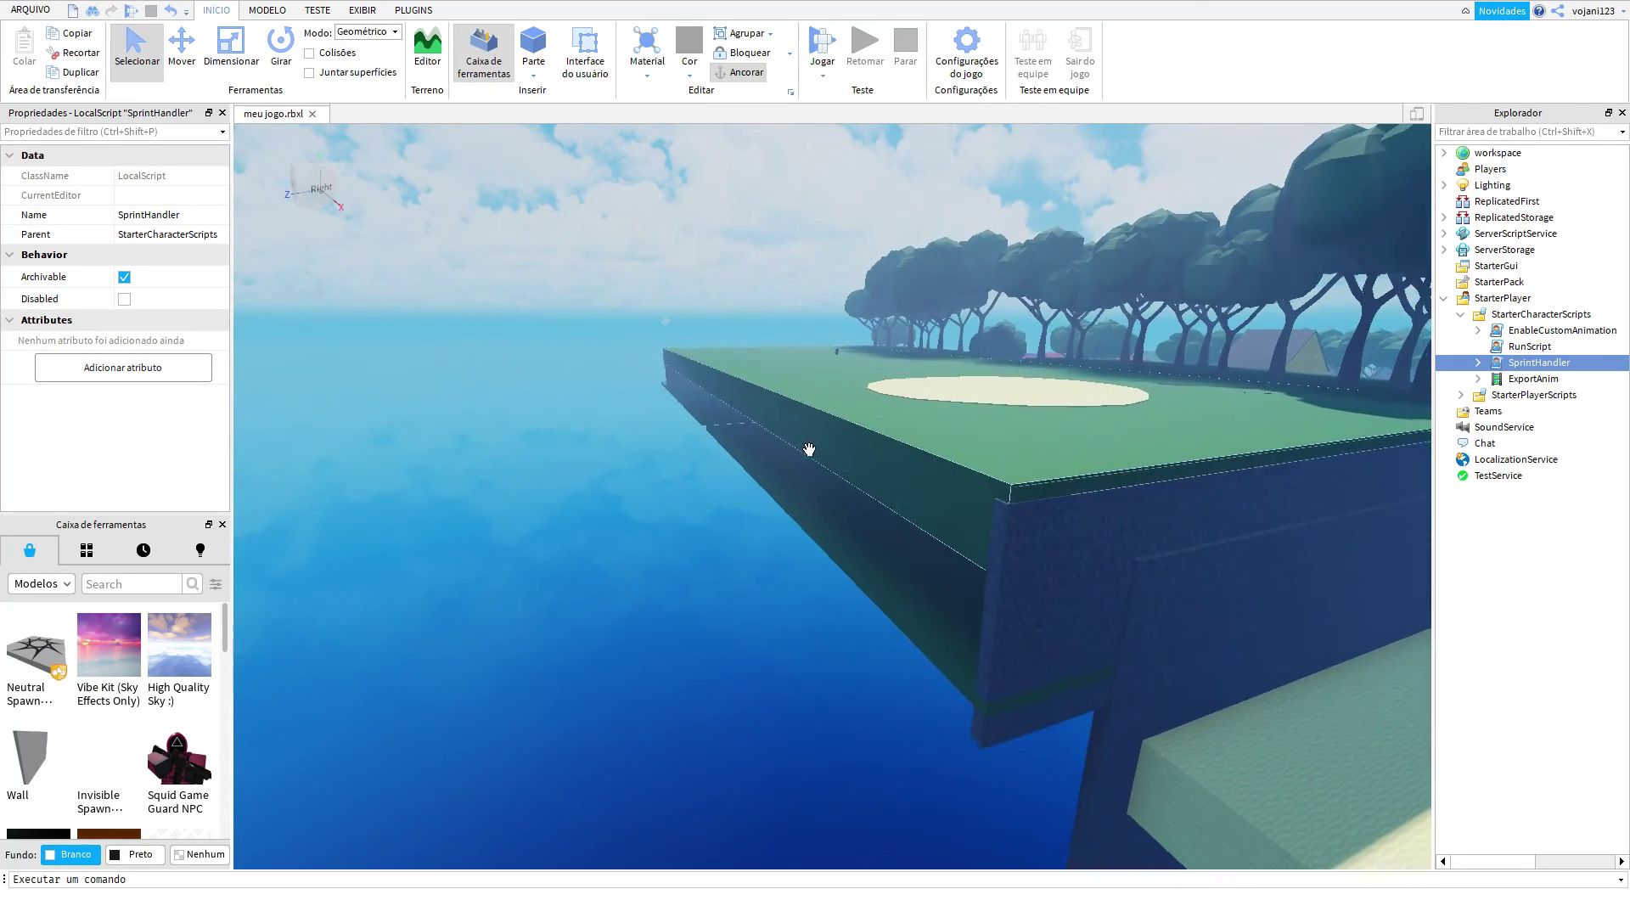
key(w)
mouse_move(1115, 563)
right_down()
mouse_move(1090, 545)
mouse_move(1116, 564)
right_up()
key(w)
middle_drag(1116, 563, 627, 415)
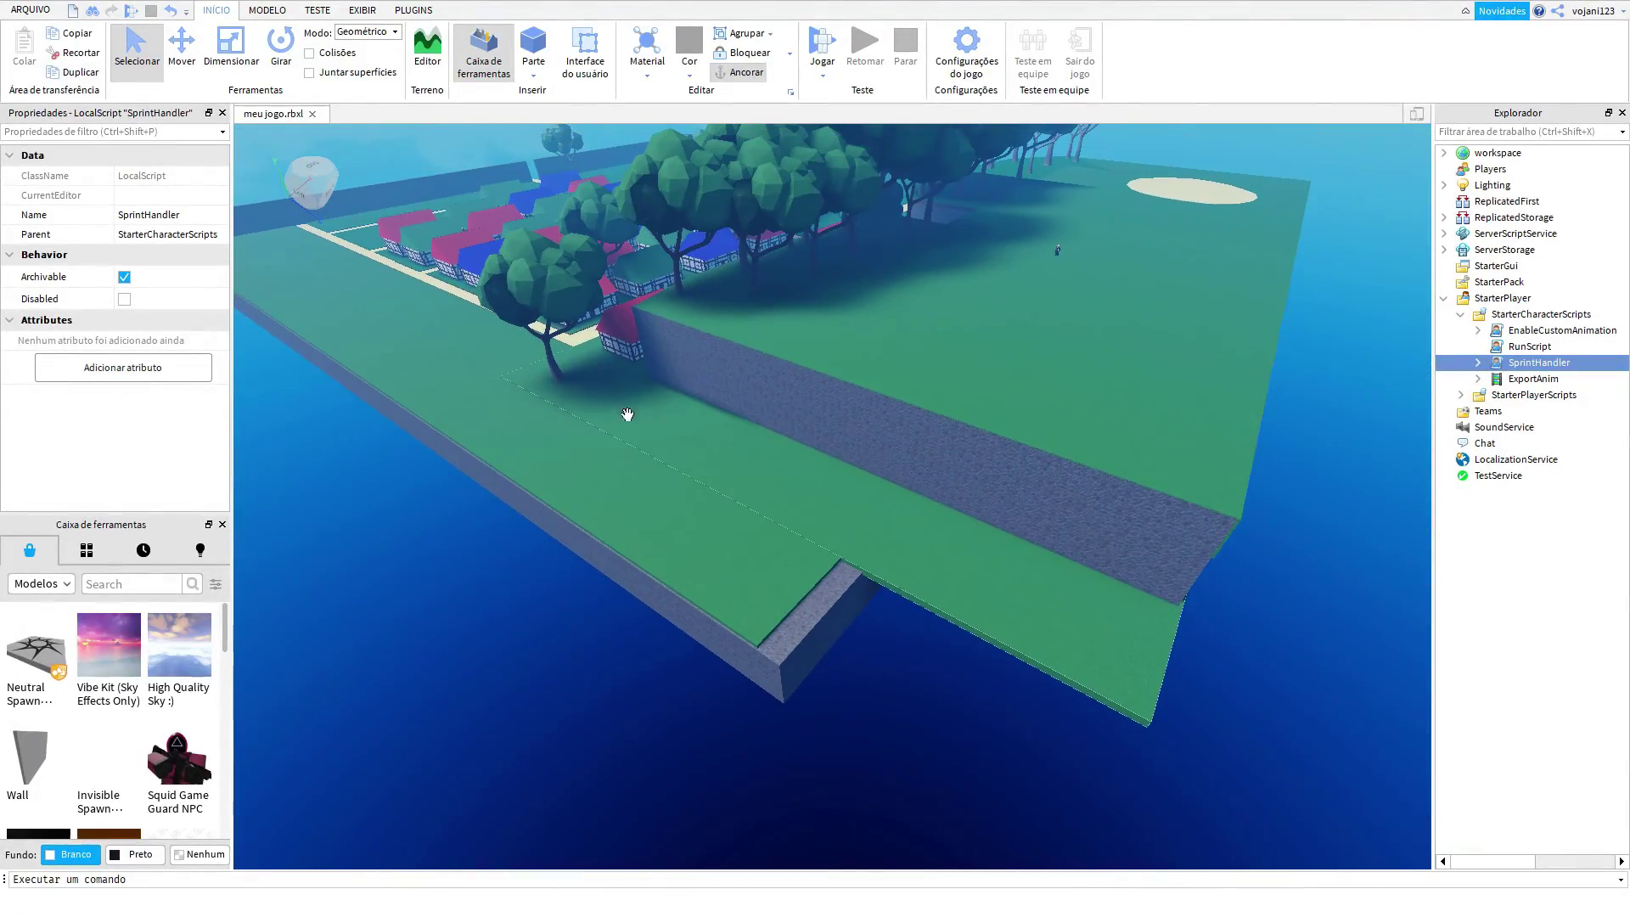
Select the lower grass part that overhangs the stone base at the island's corner
click(1153, 647)
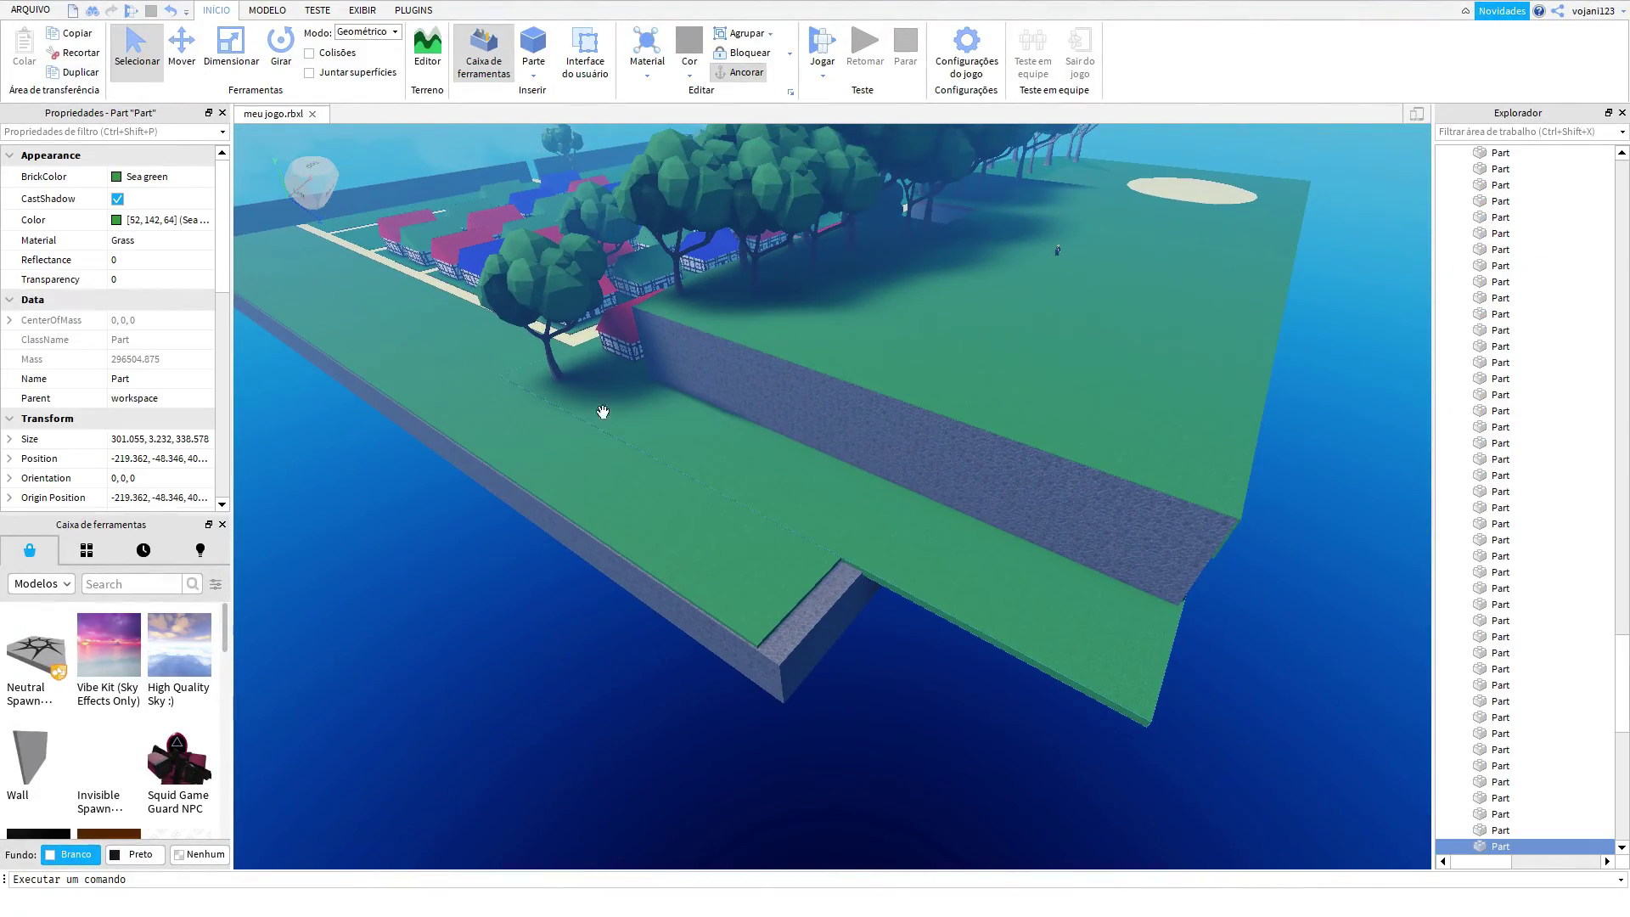
key(a)
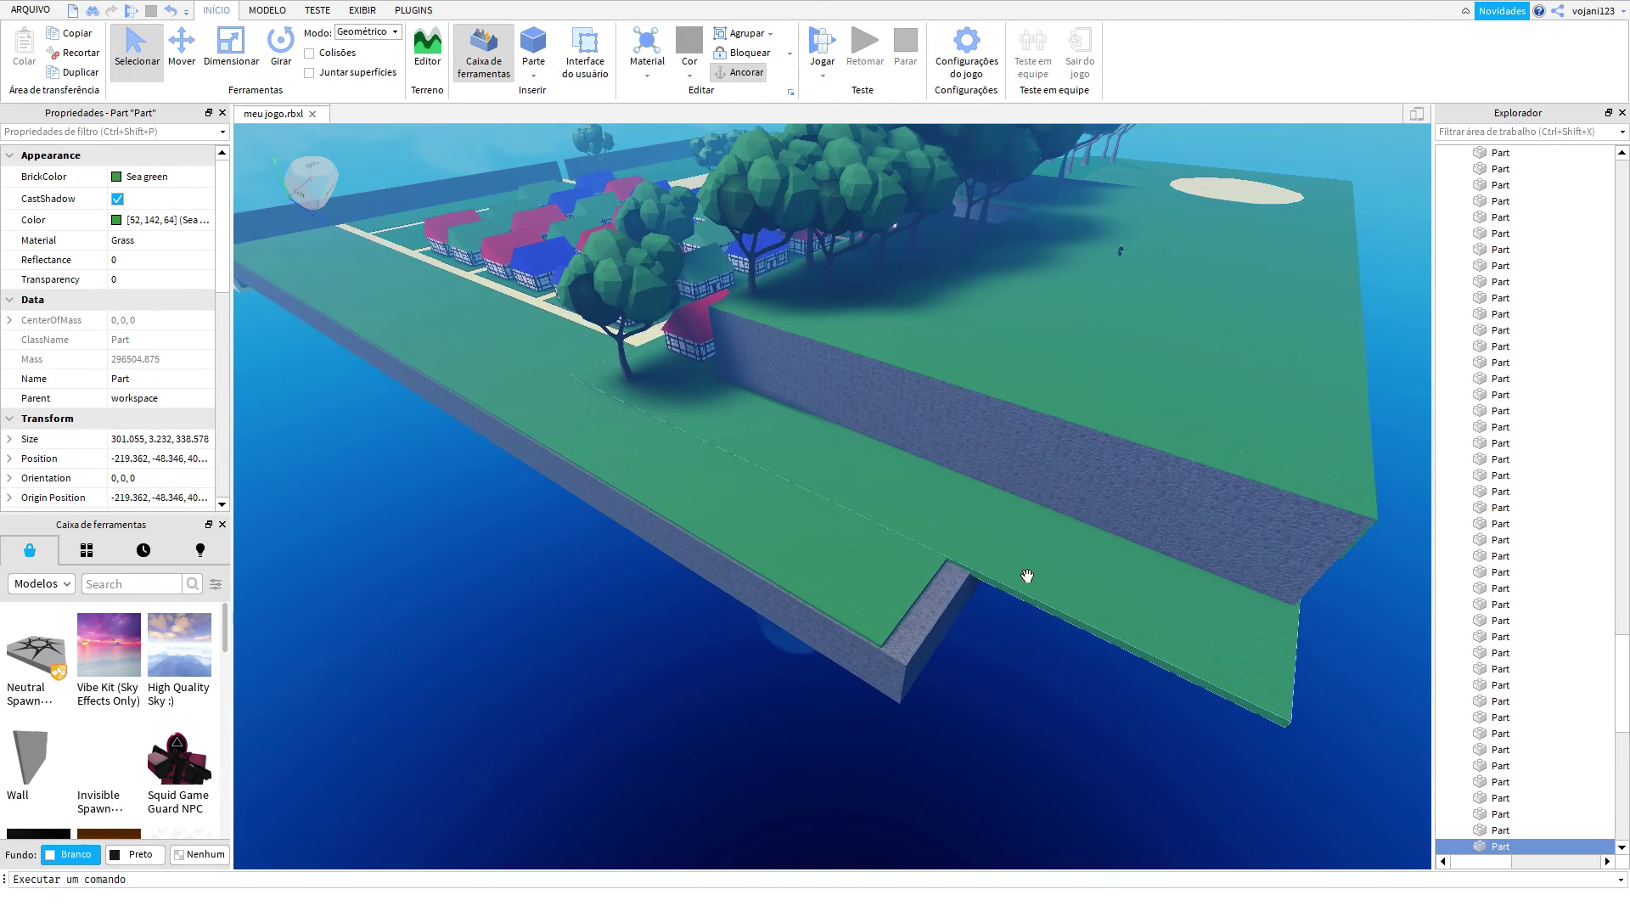
middle_drag(729, 454, 791, 403)
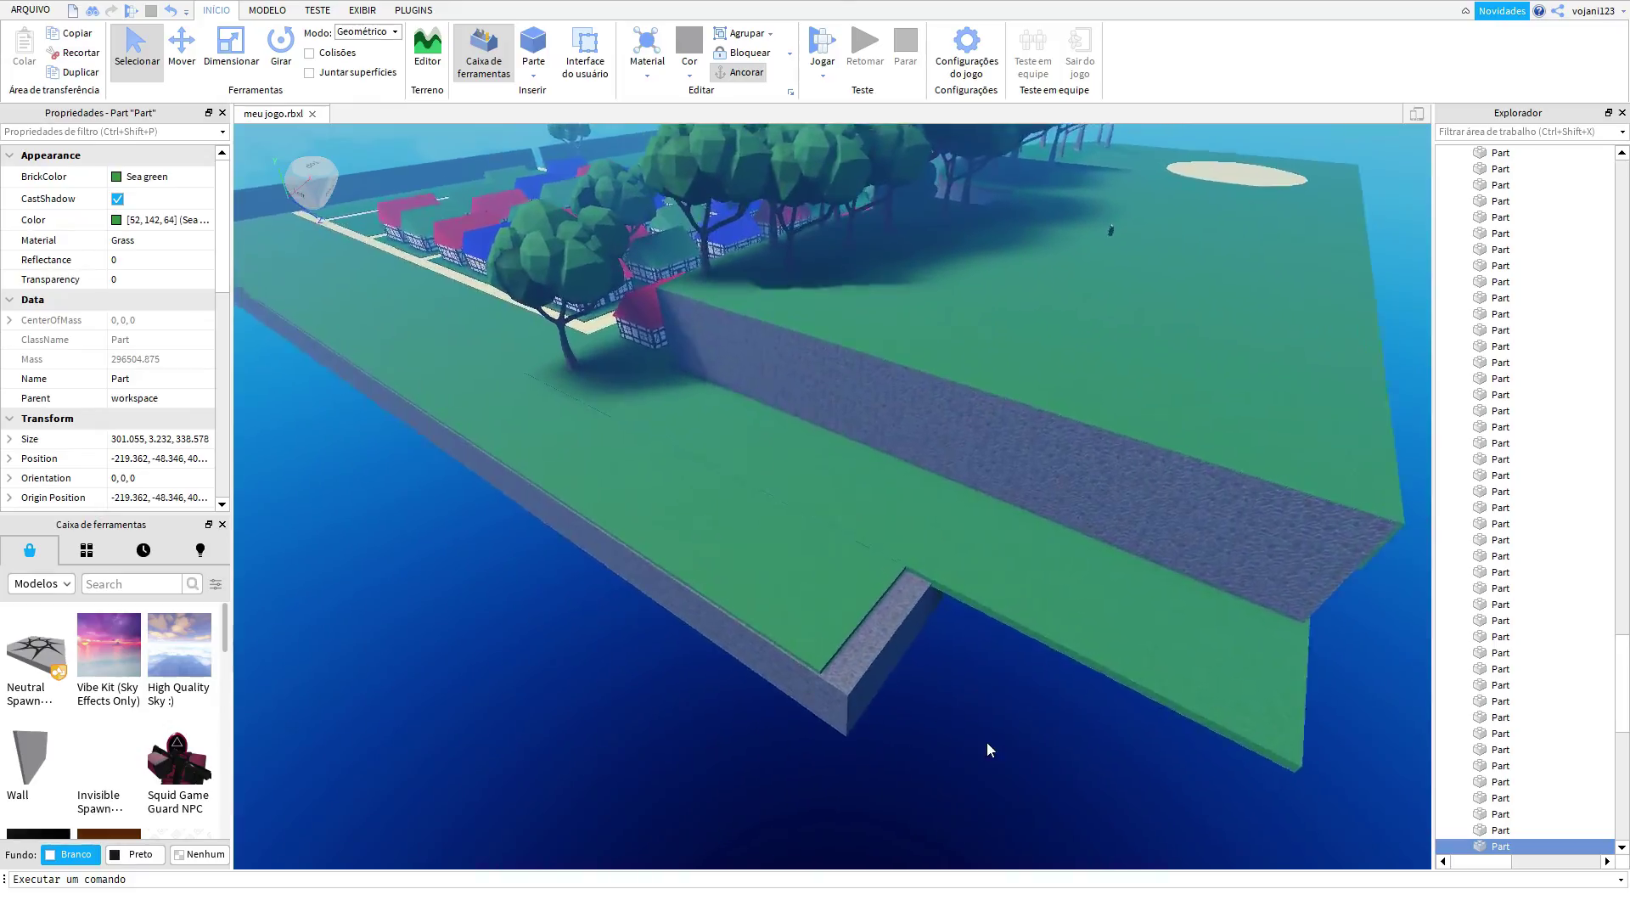
Examine the market stalls, the wall entrance, the village houses and the tree-covered stone plateau
key(w)
right_drag(820, 546, 819, 546)
key(s)
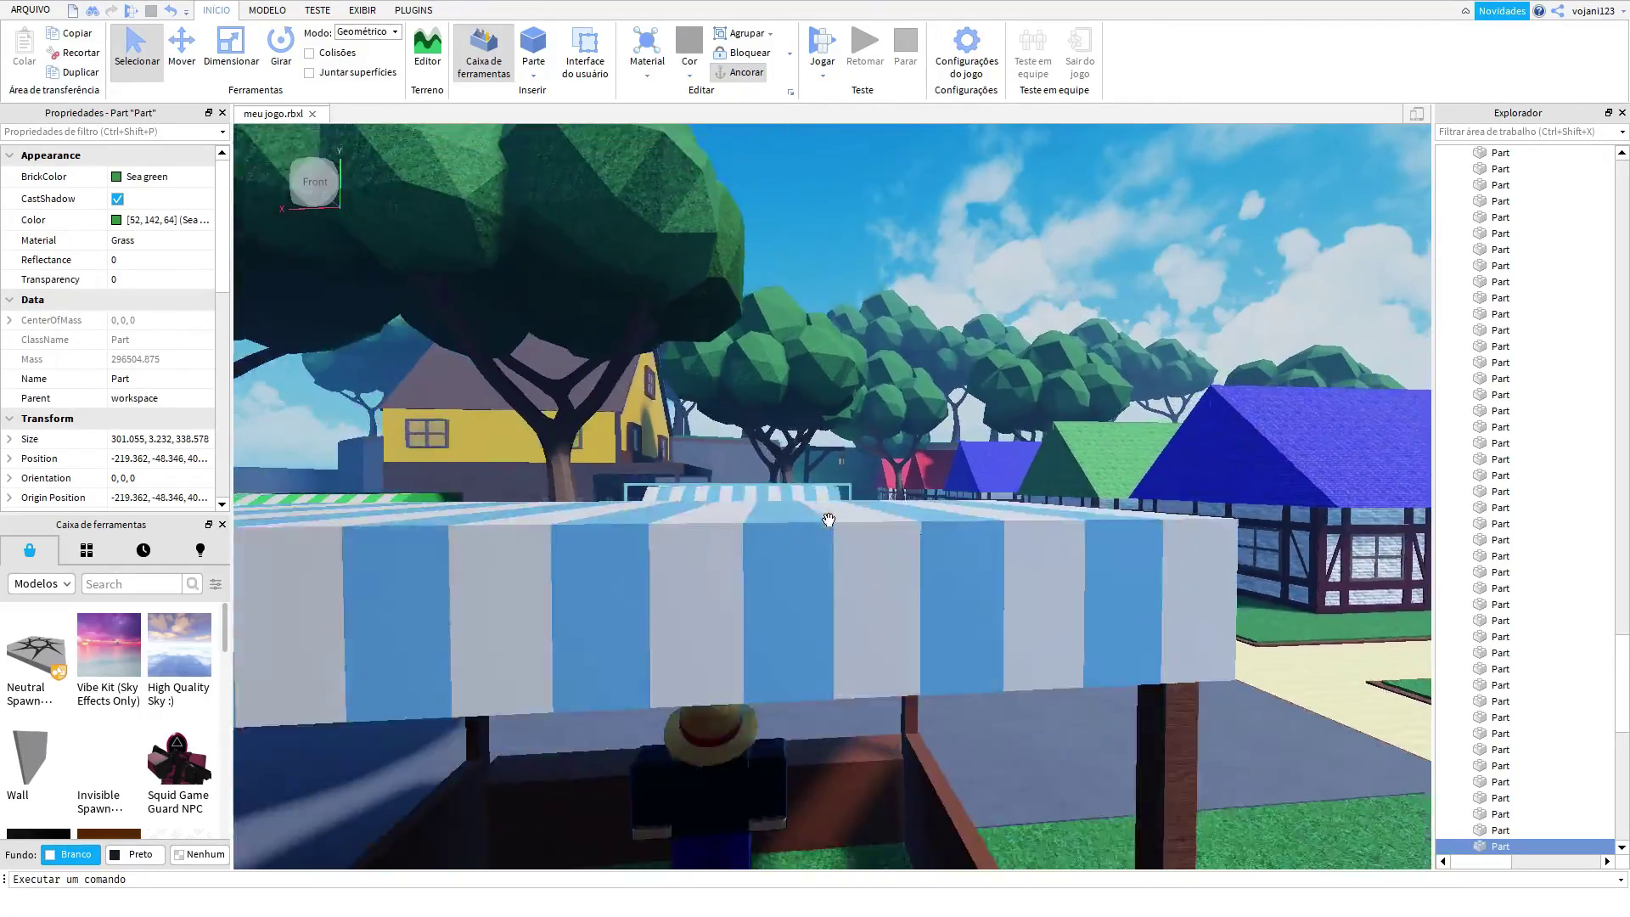
key(w)
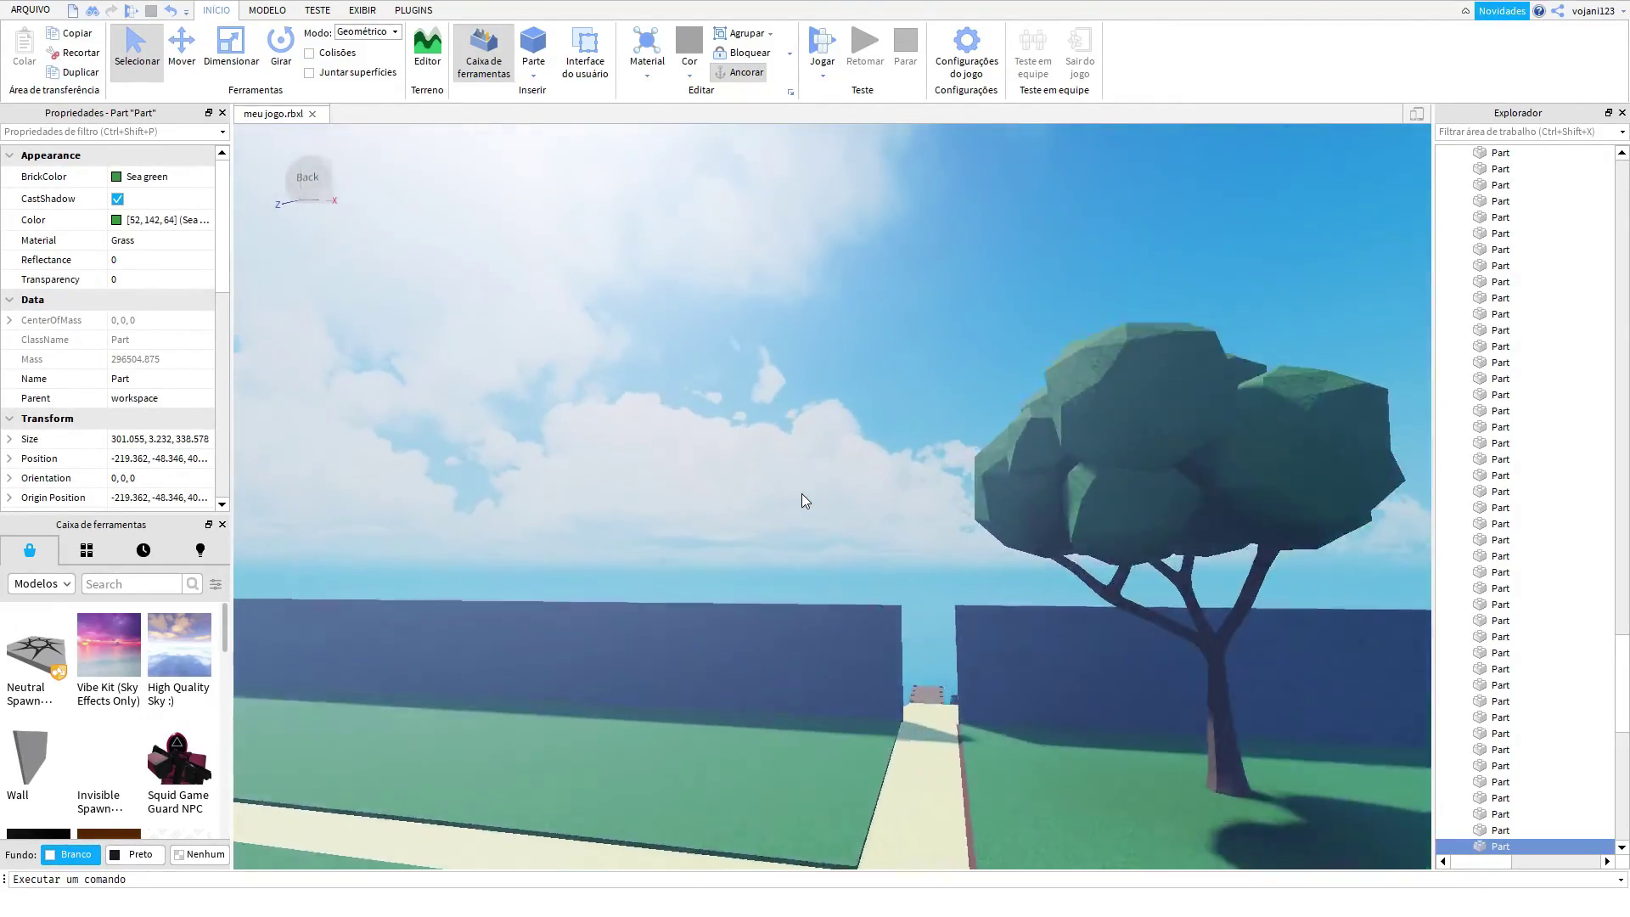
right_drag(801, 492, 802, 492)
key(w)
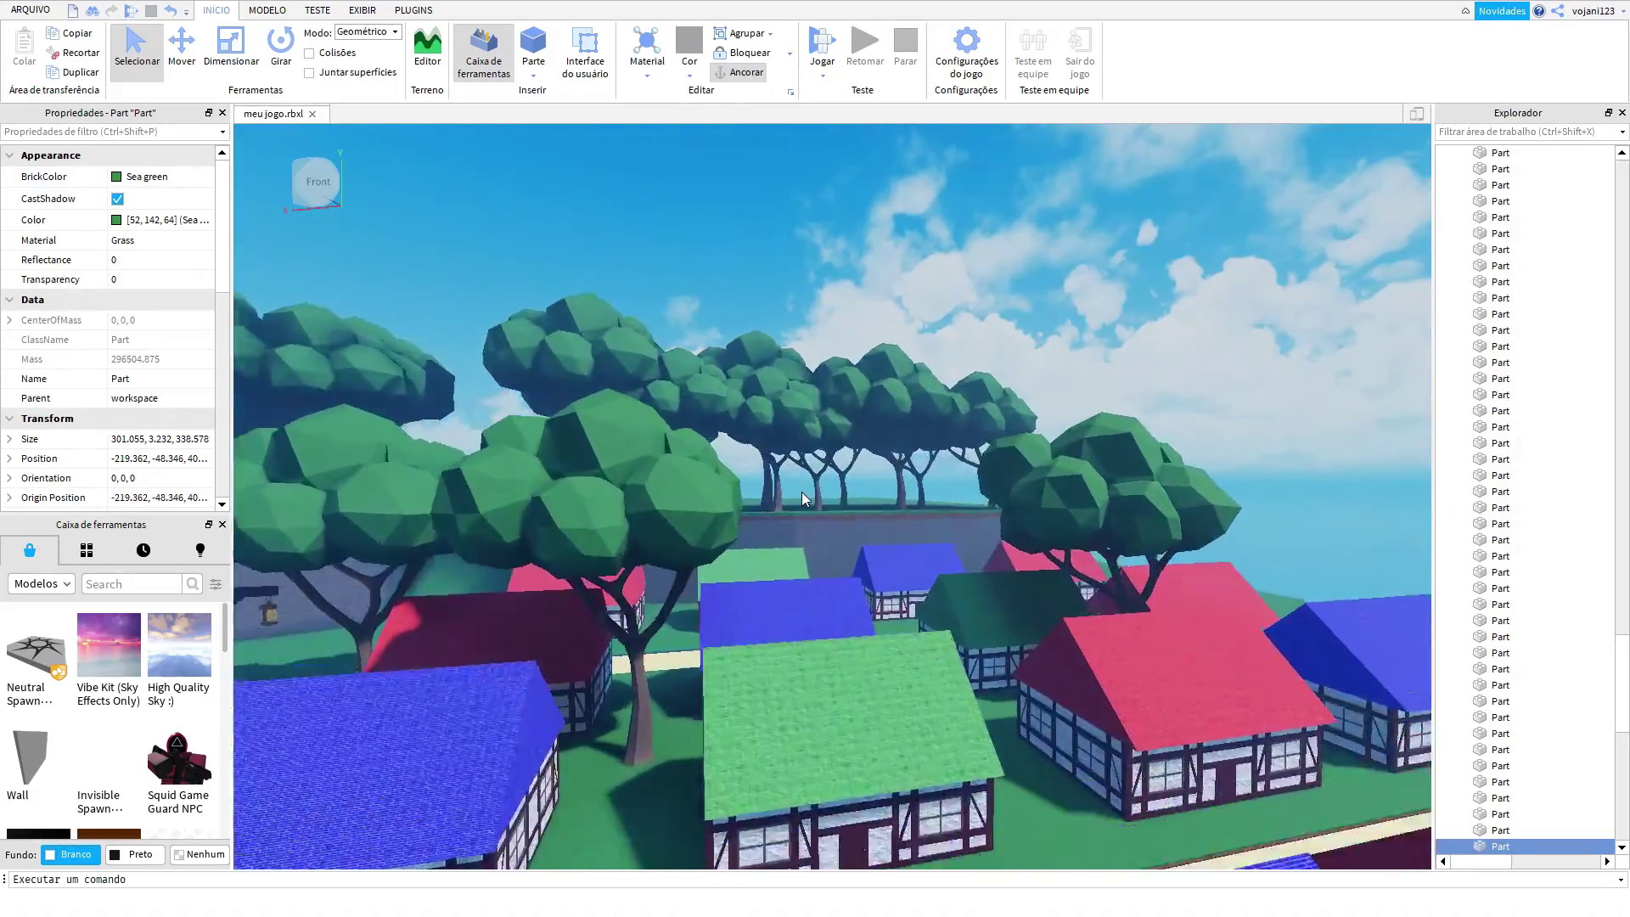
key(d)
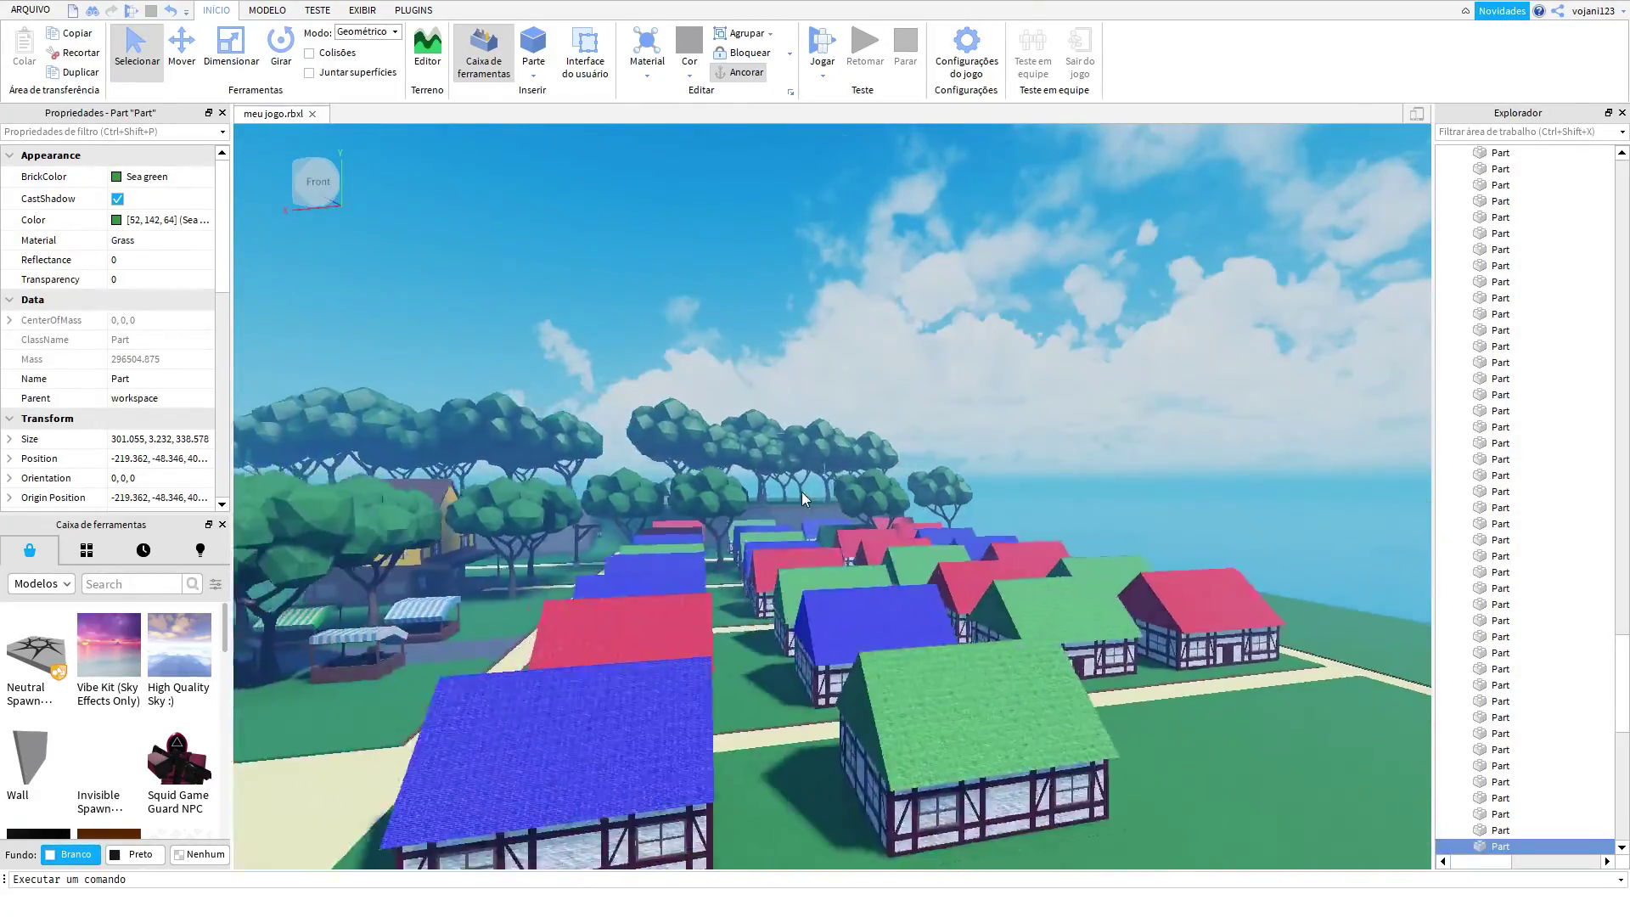
key(a)
key(w)
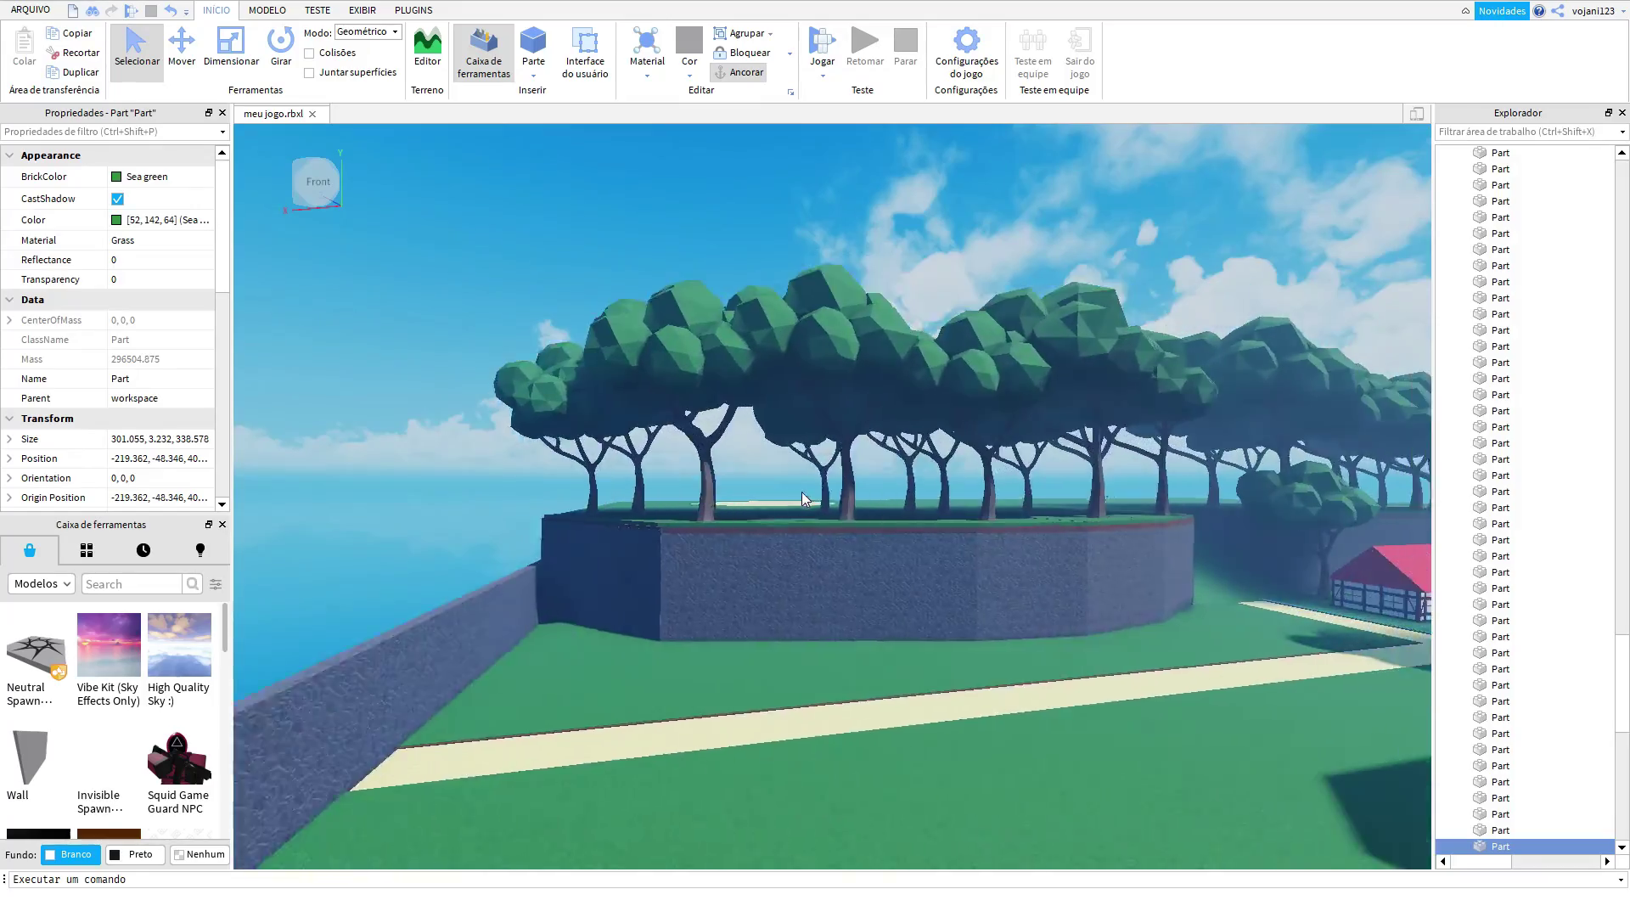
key(s)
key(d)
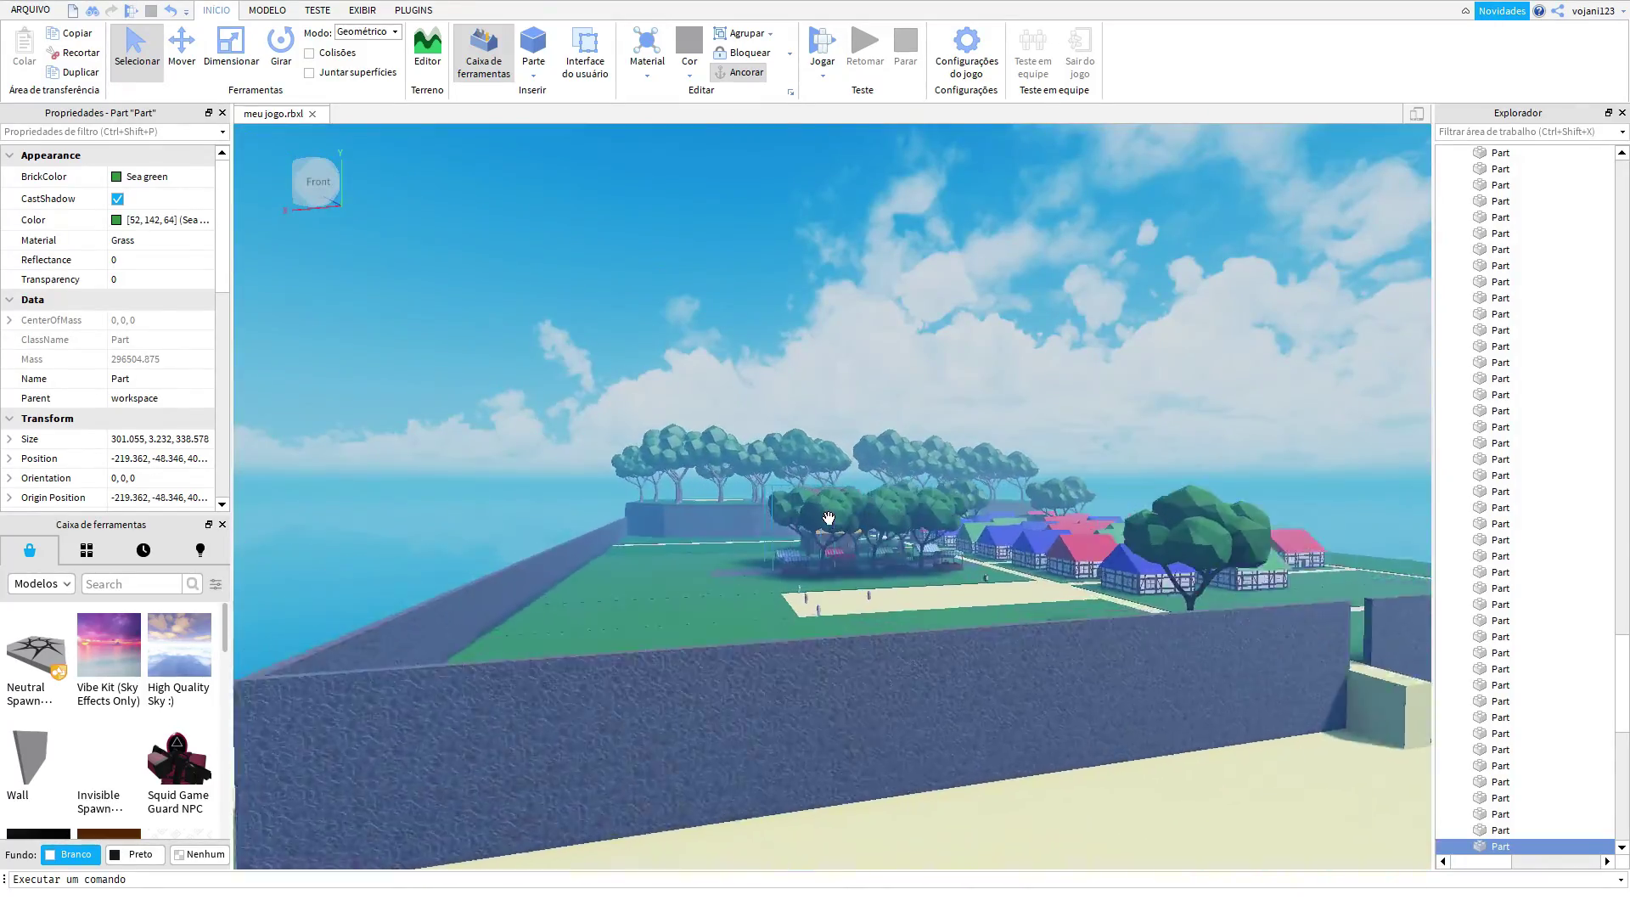
Review the island from outside its front wall, including the entrance ramp and the shaded grass area
key(w)
key(d)
key(s)
key(a)
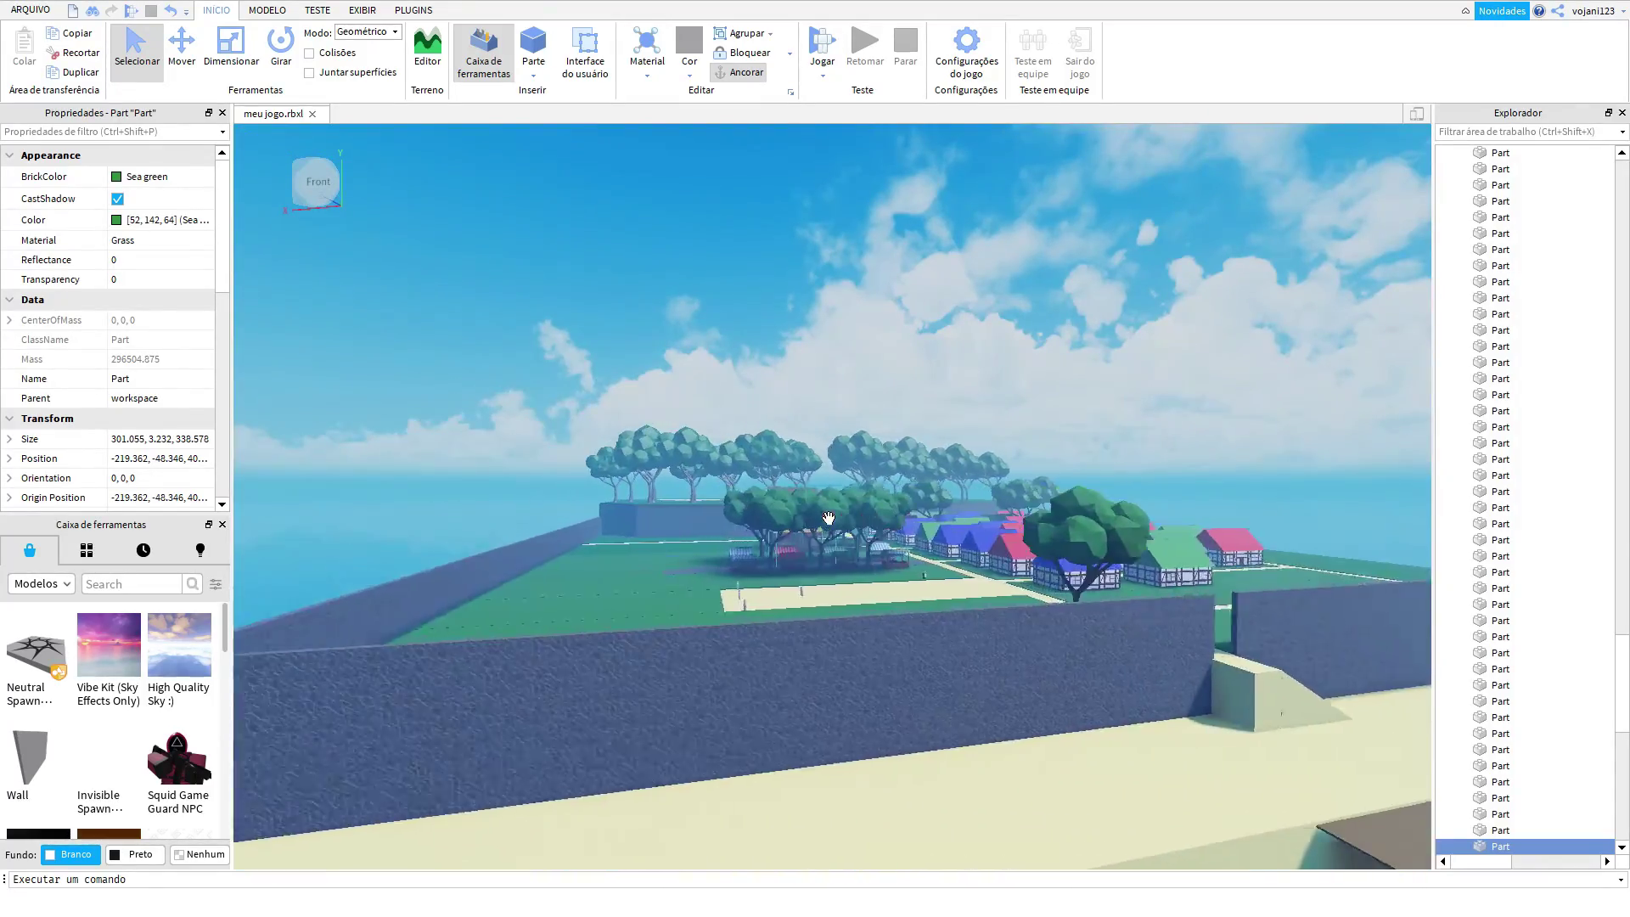
key(w)
key(d)
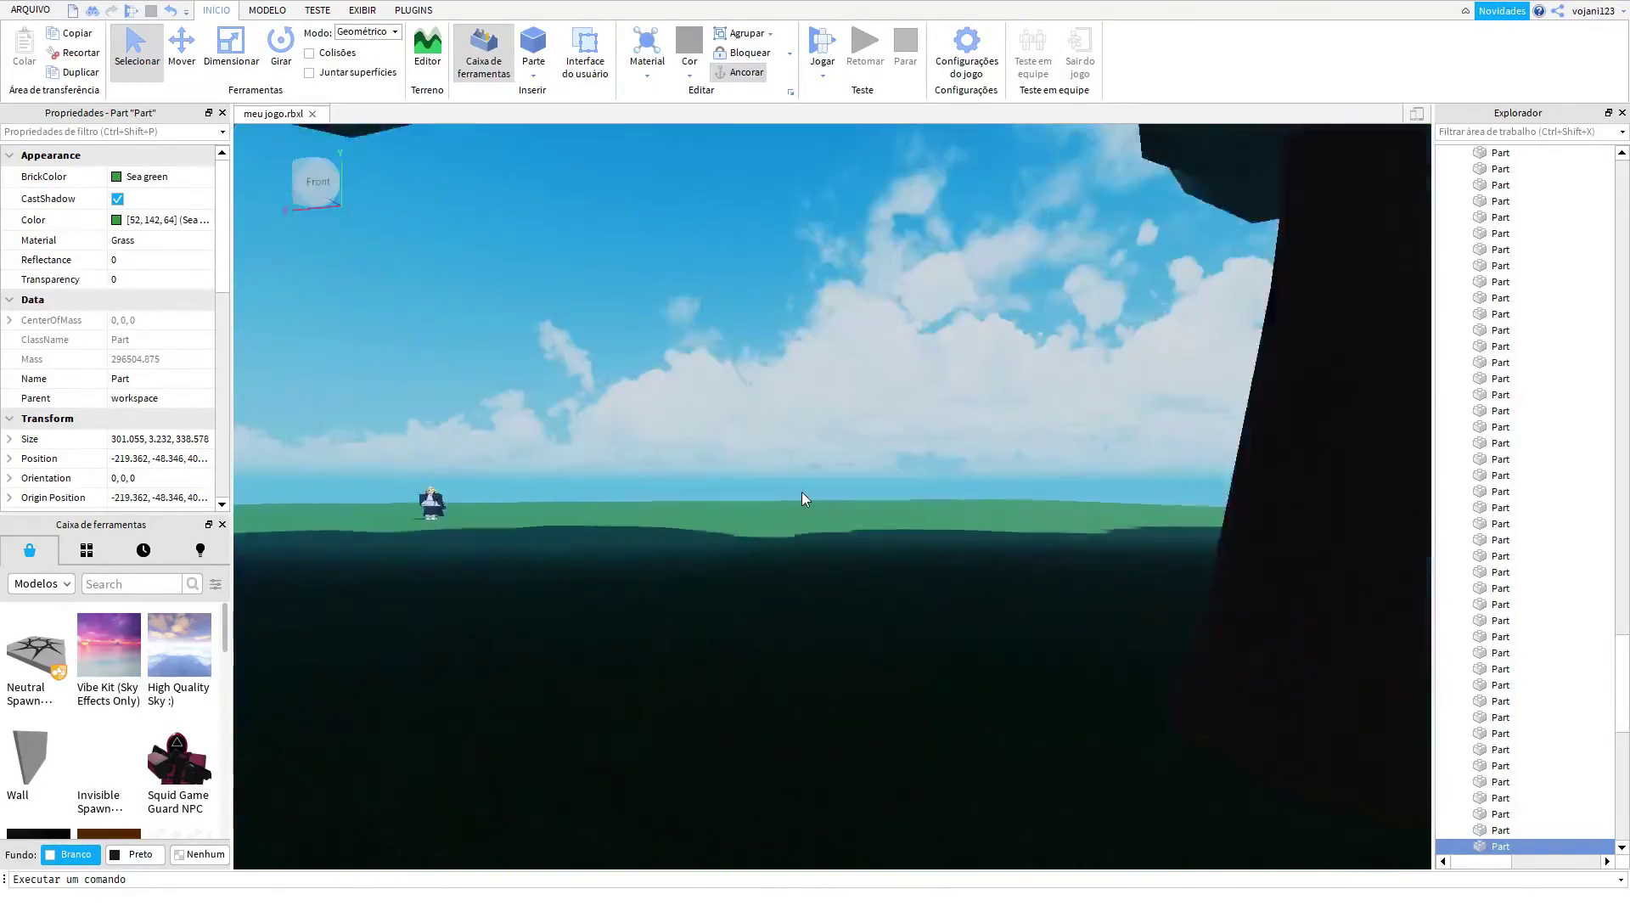
key(s)
scroll(828, 517, down, 10)
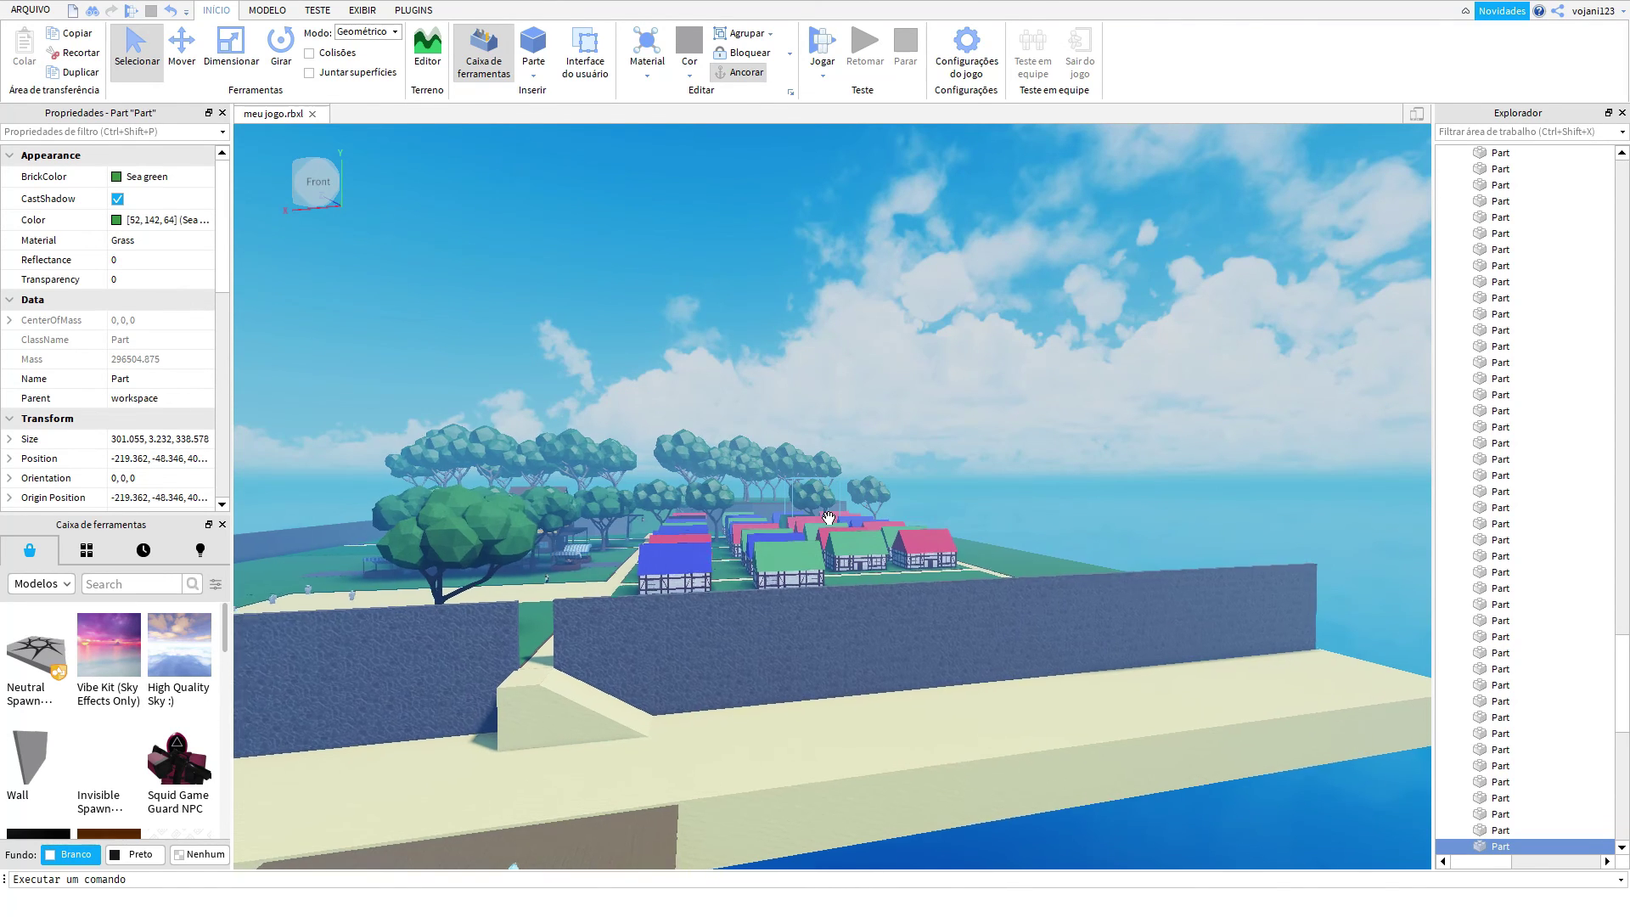
Look over the village rooftops, the tree-lined plateau behind them and the ramp through the front wall
scroll(829, 517, up, 8)
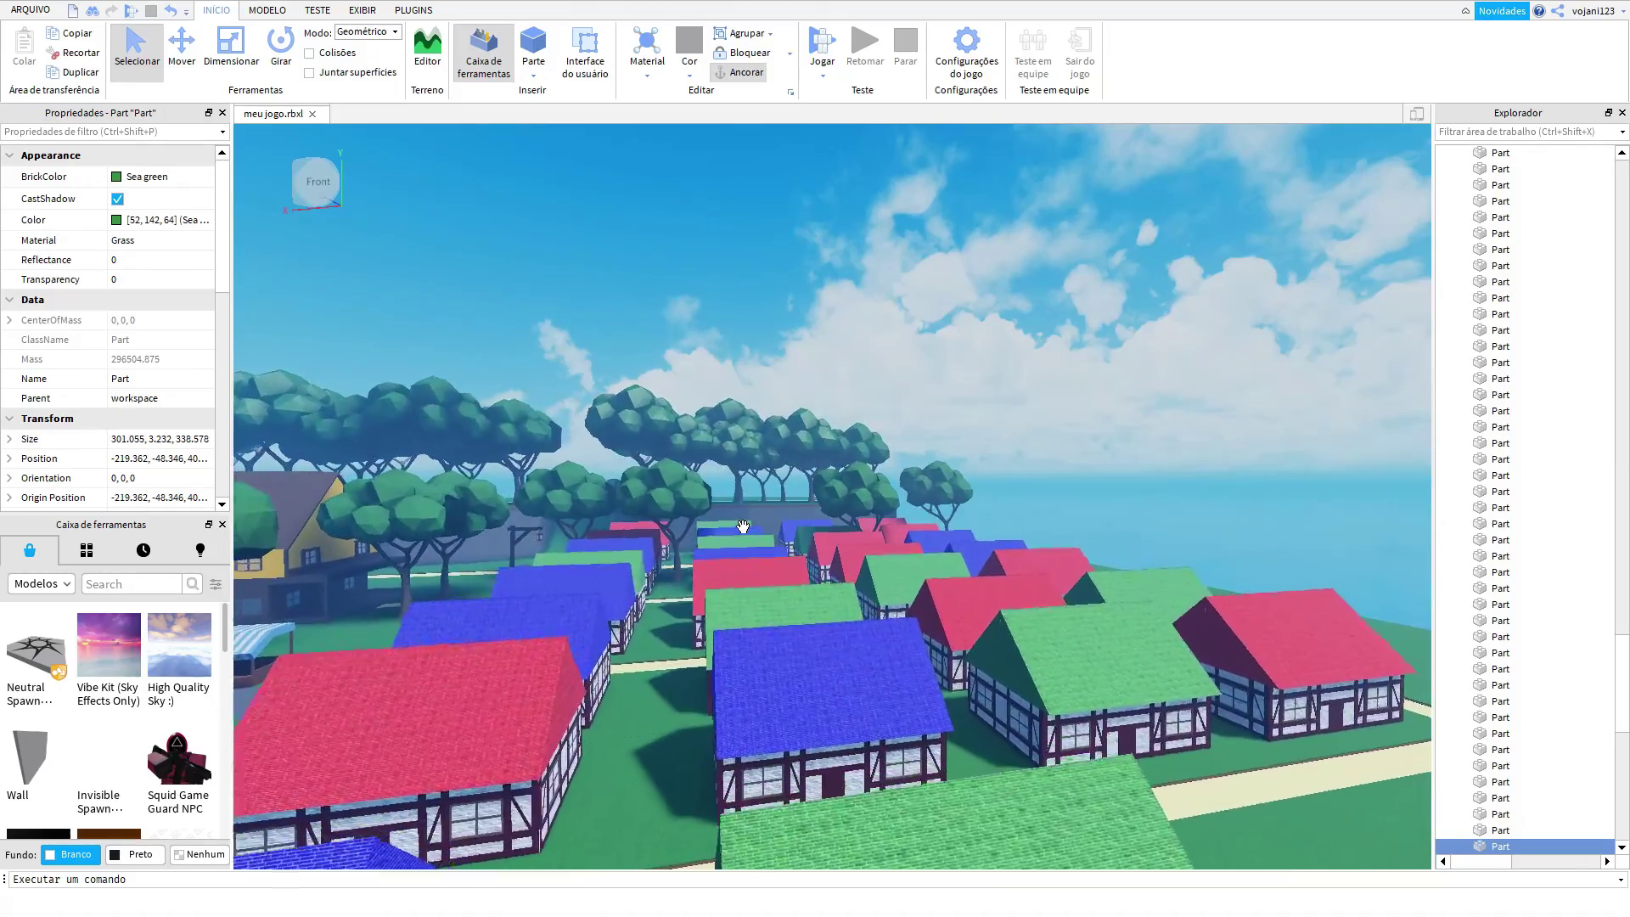
scroll(743, 527, up, 8)
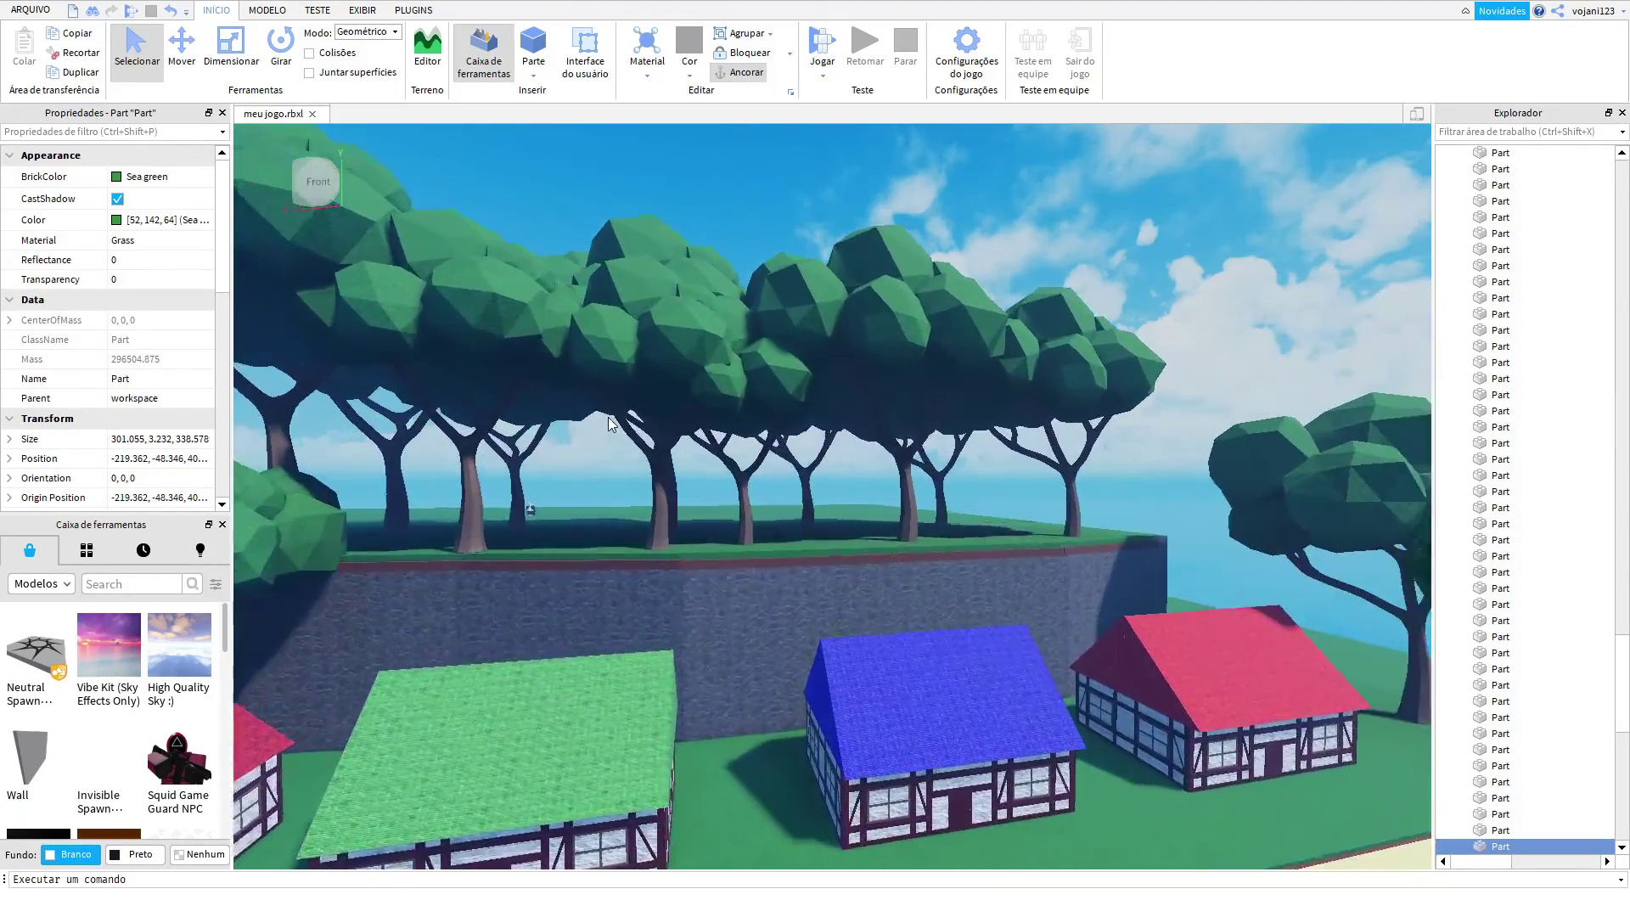
scroll(608, 423, up, 8)
right_drag(571, 424, 809, 475)
scroll(592, 443, up, 5)
scroll(565, 416, up, 8)
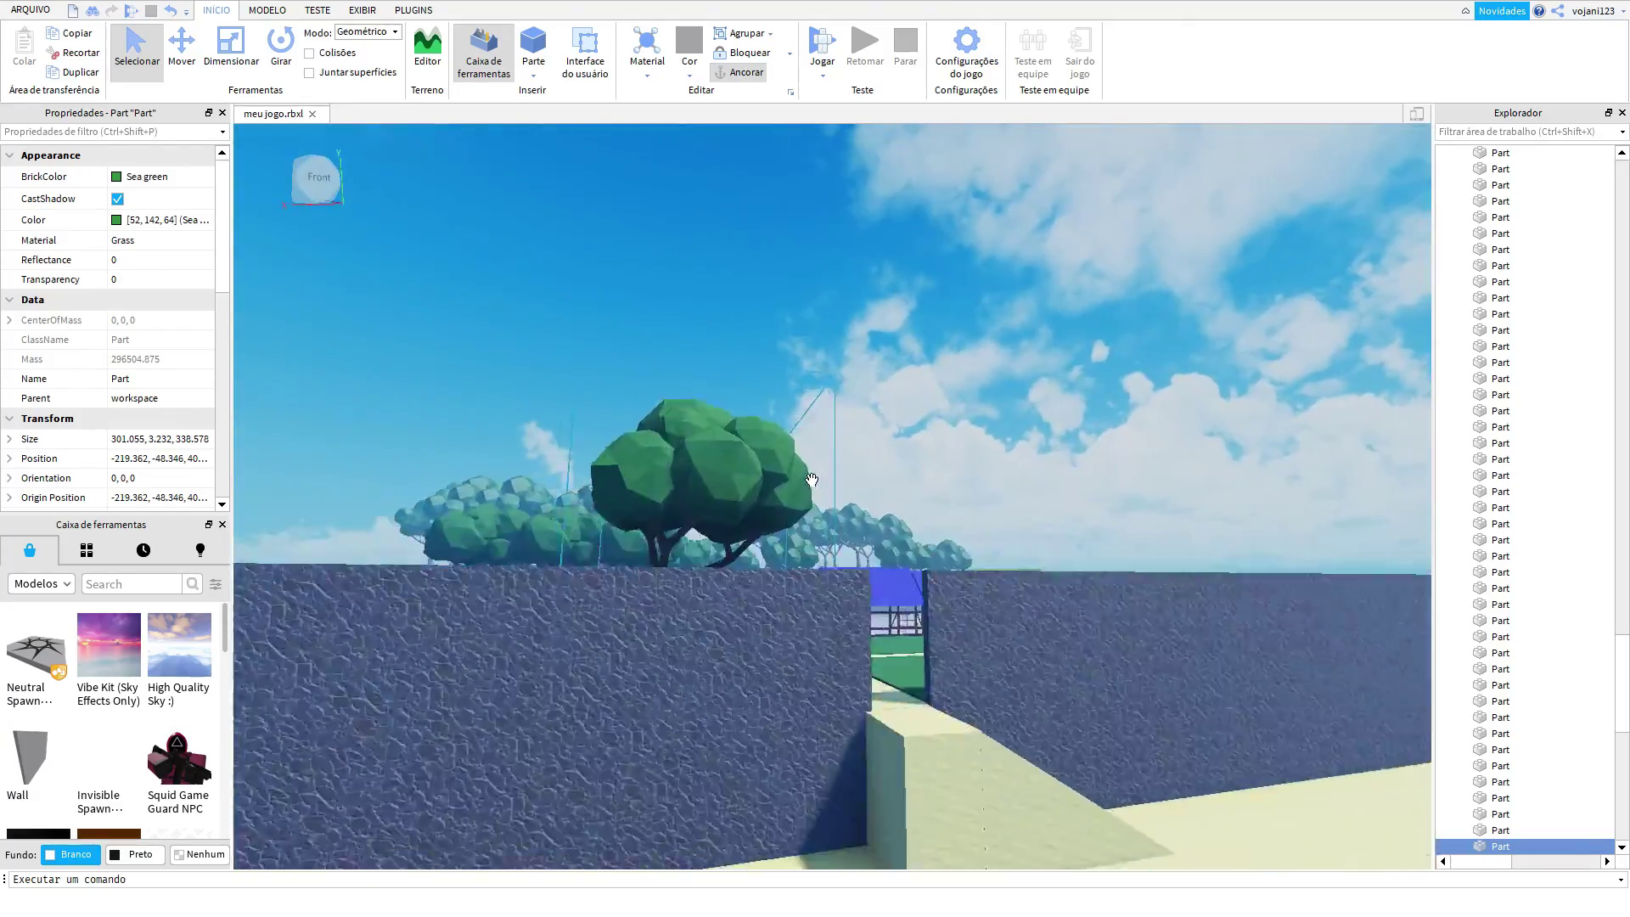
scroll(811, 481, up, 6)
key(w)
key(d)
key(s)
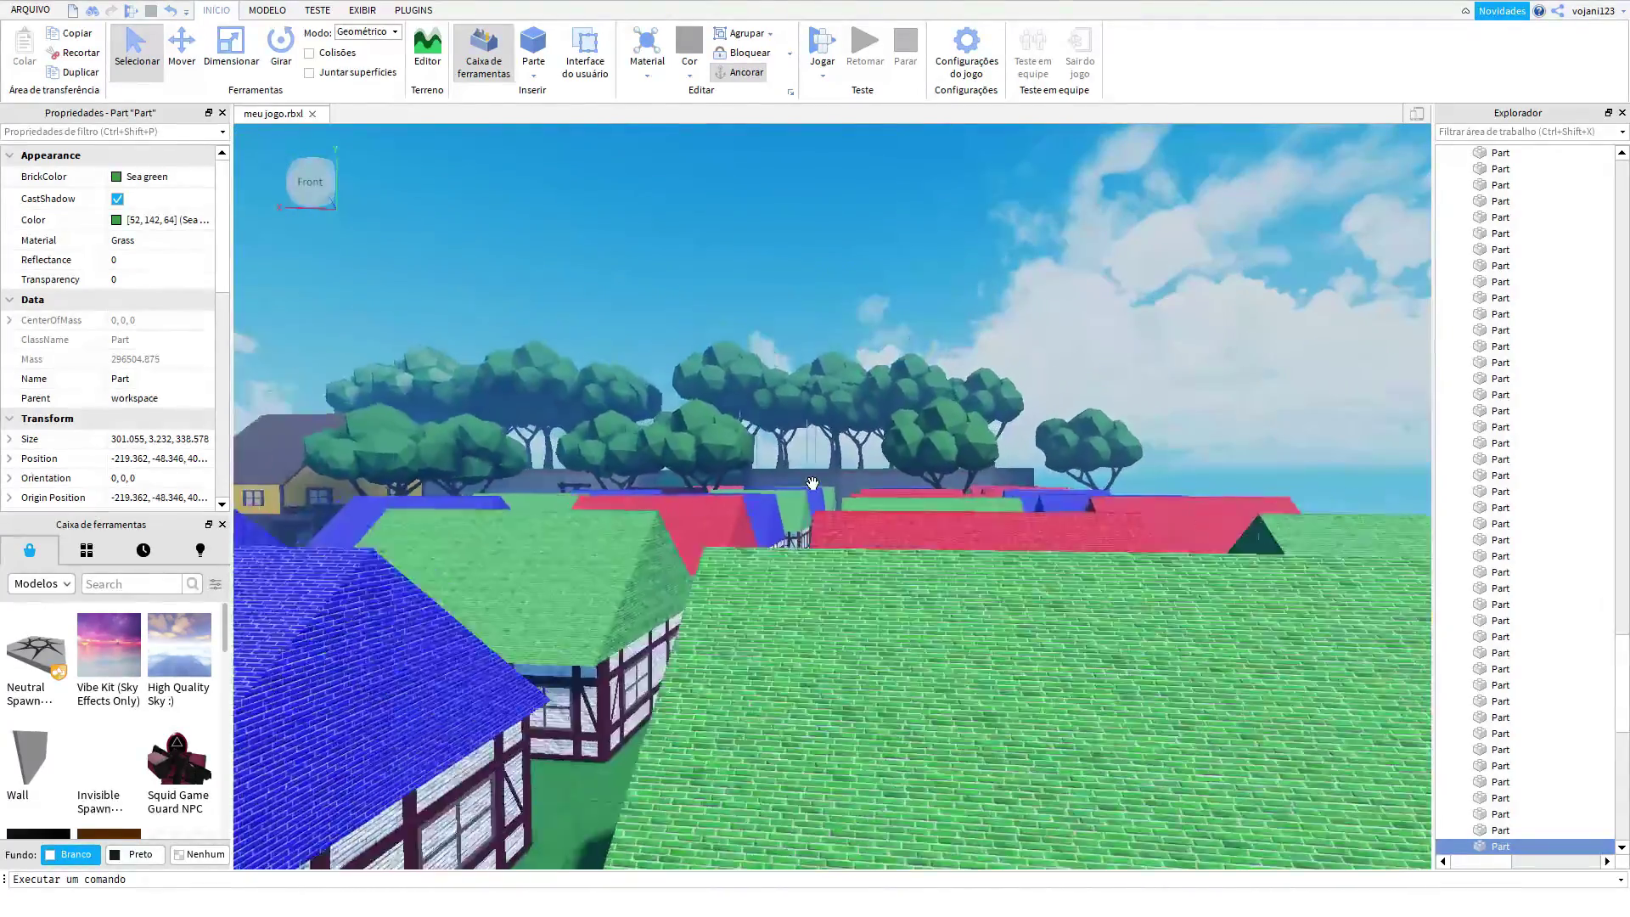
middle_drag(786, 464, 813, 482)
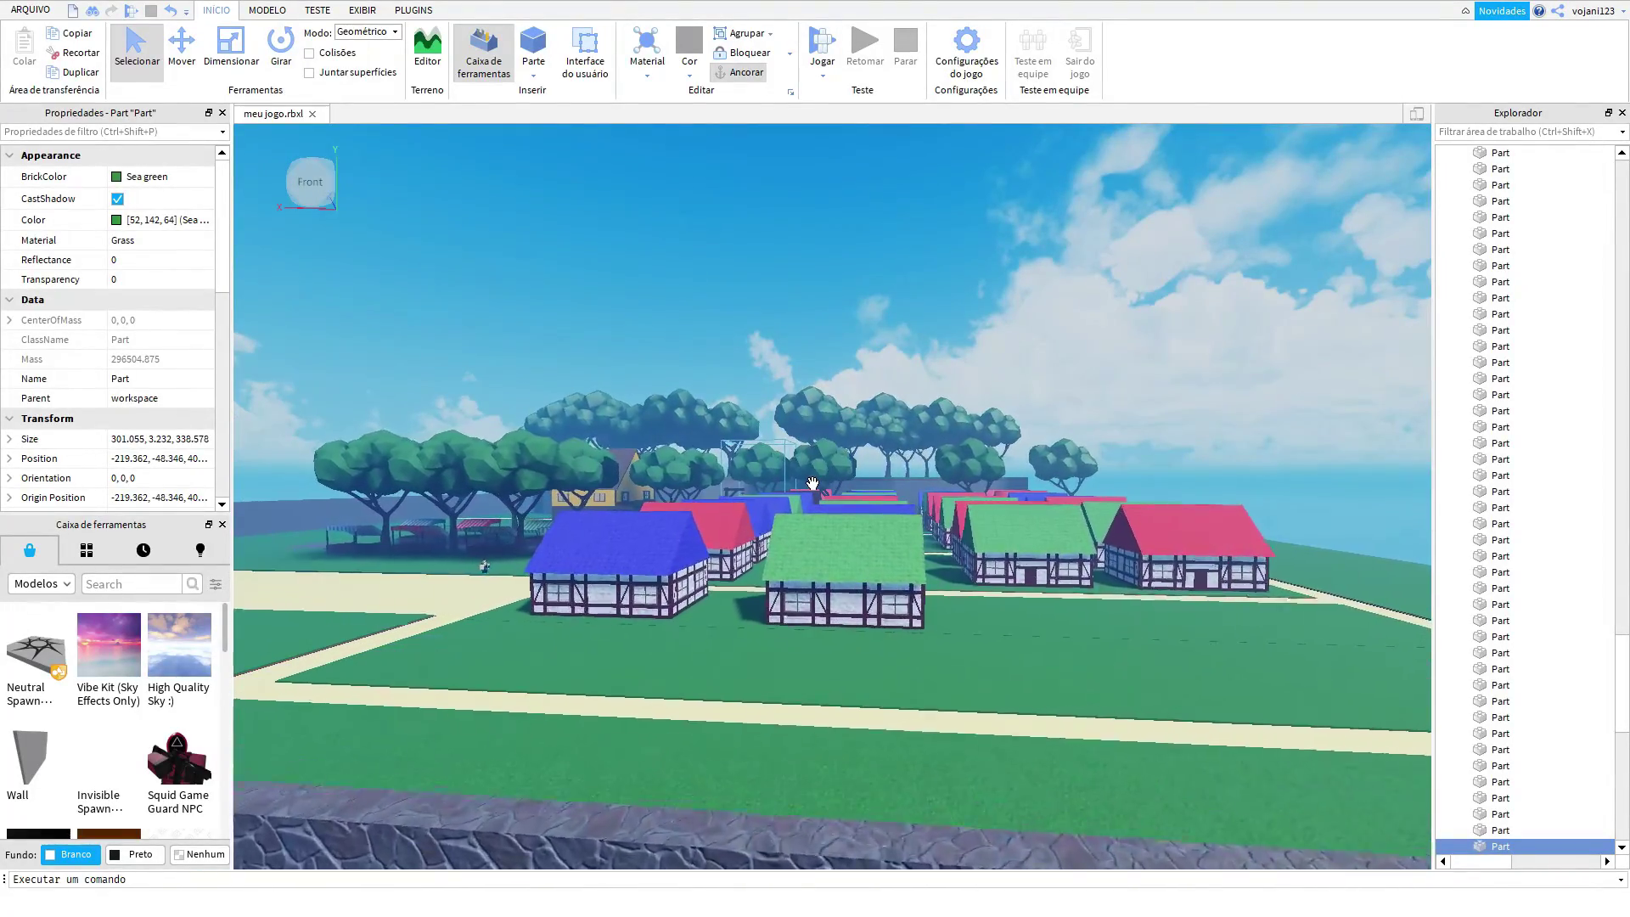